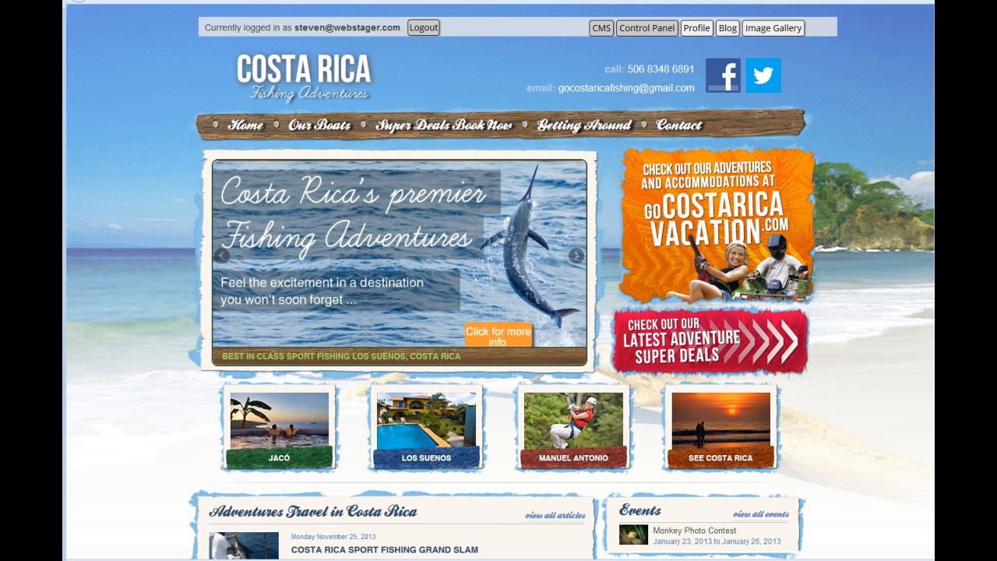
# Open the Jacó destination page and go to its Amazing Accommodations listing.
pyautogui.click(266, 445)
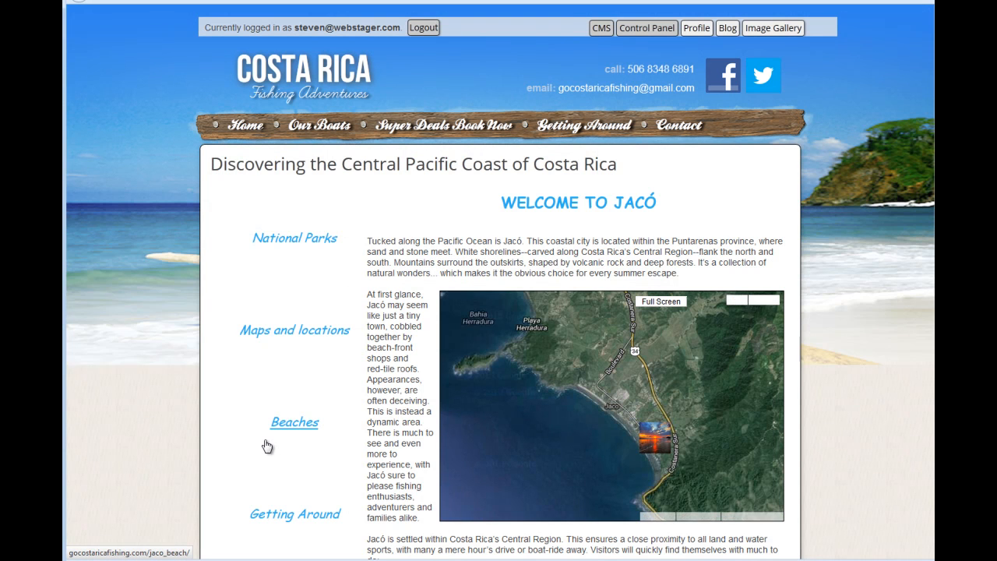
pyautogui.scroll(-3, 295, 423)
pyautogui.scroll(-2, 295, 423)
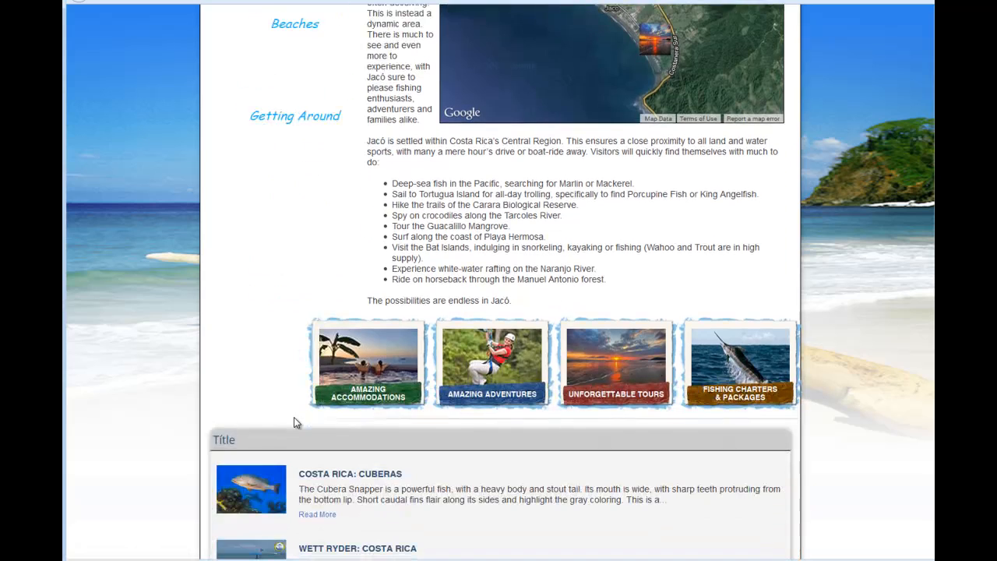
pyautogui.click(359, 377)
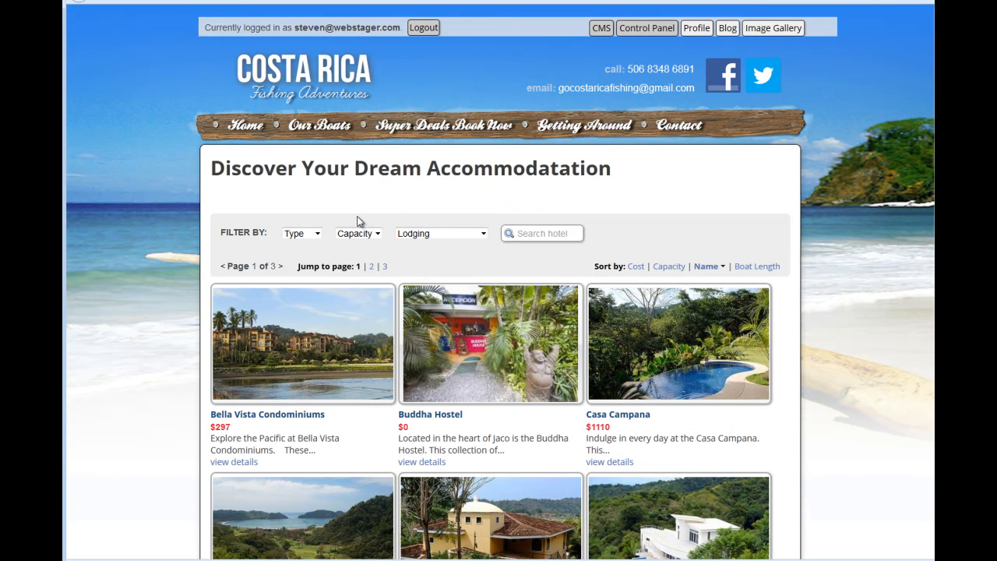
# Filter the accommodation listing by the 5 star type and look through the results.
pyautogui.click(319, 236)
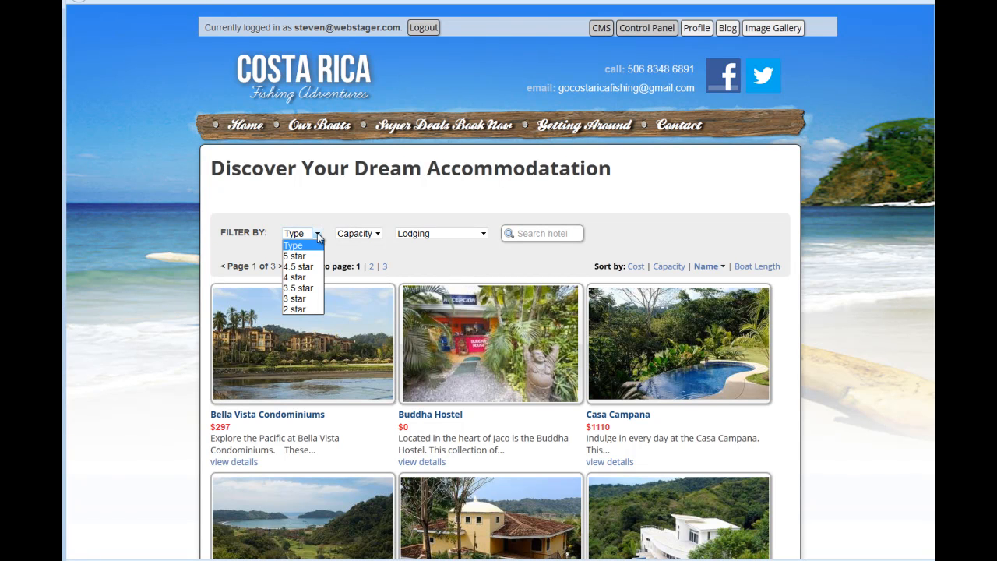
pyautogui.click(296, 255)
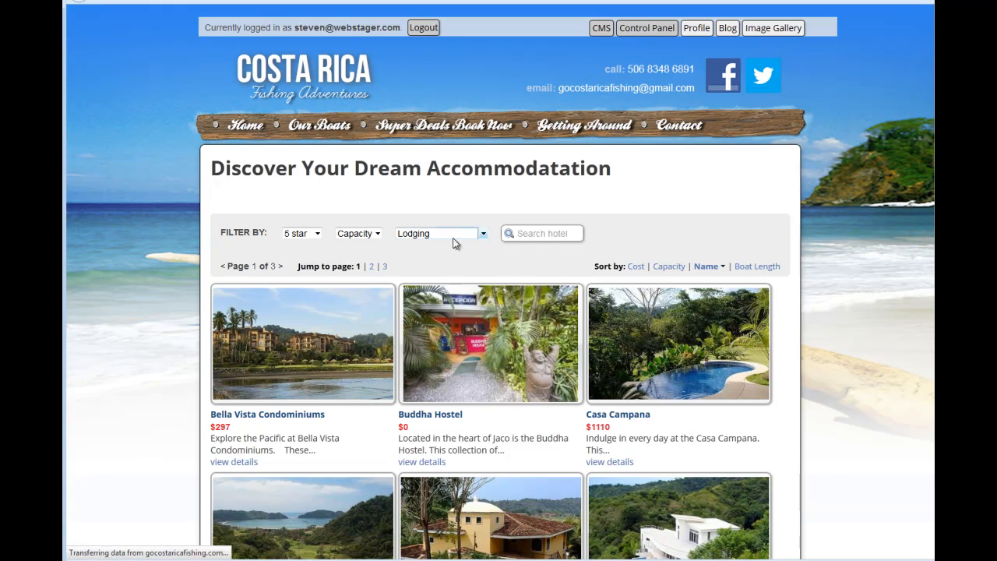
pyautogui.scroll(-2, 519, 287)
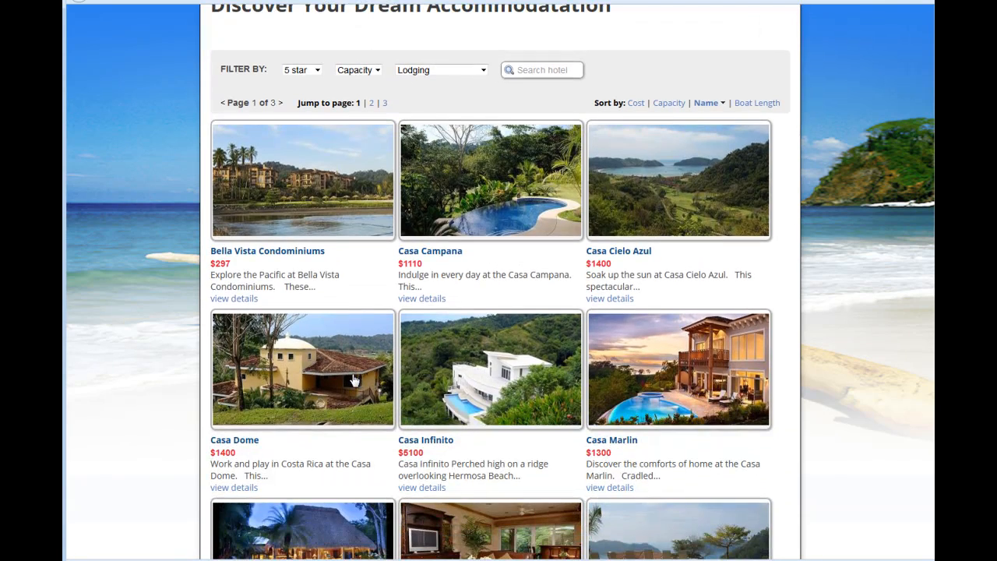
# Open the Casa Dome accommodation and review its photos, description, rates and booking calendar.
pyautogui.click(353, 379)
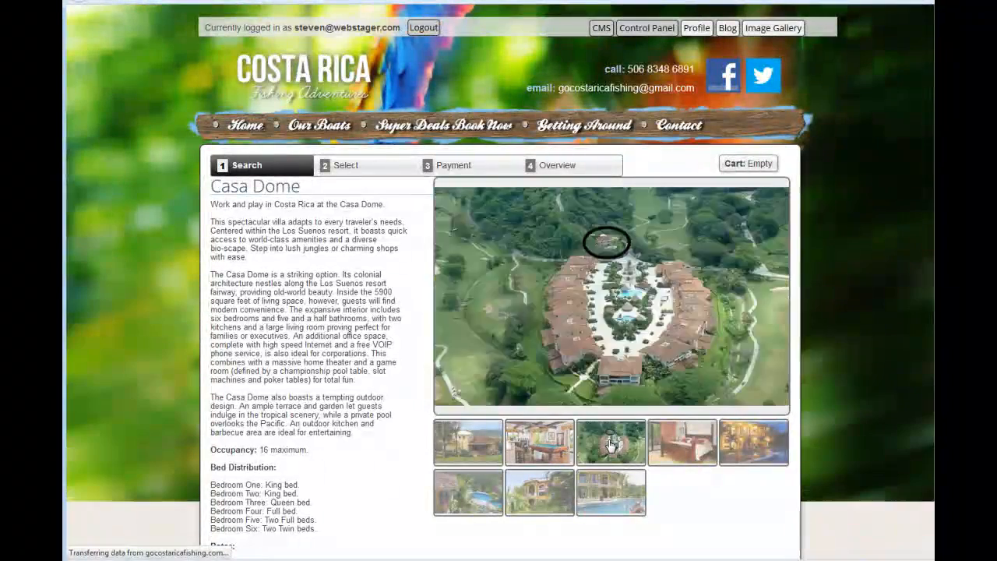
pyautogui.scroll(-3, 445, 452)
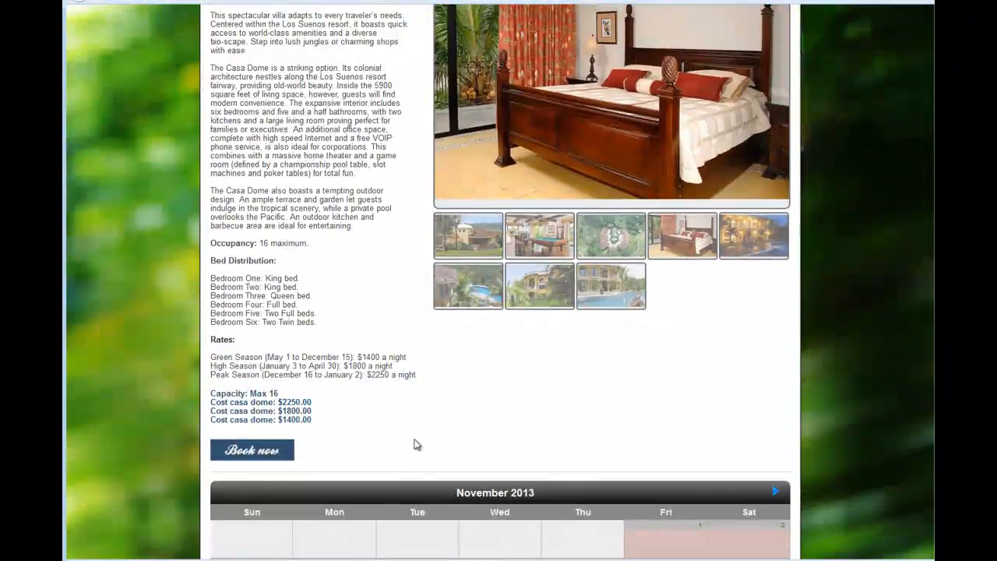
pyautogui.scroll(3, 413, 441)
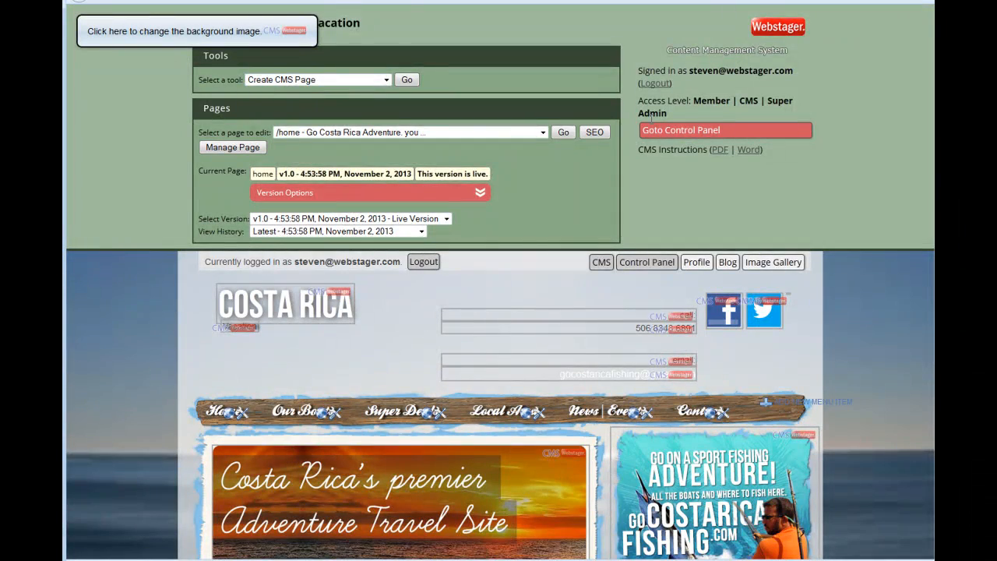
# Examine the editable sections of the vacation site's home page in the Webstager CMS, from the slideshow to the article lists.
pyautogui.scroll(-5, 539, 172)
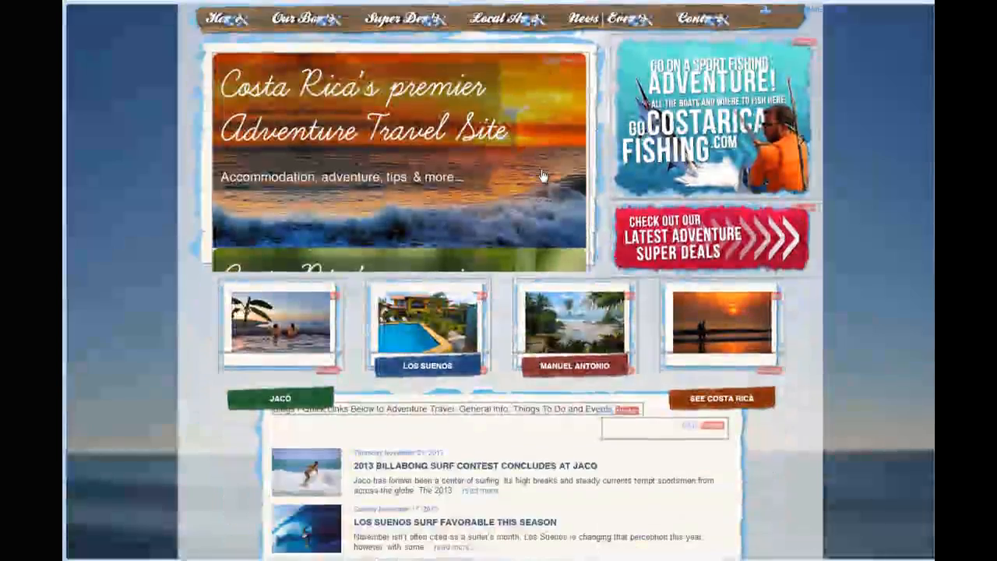
pyautogui.scroll(-5, 543, 176)
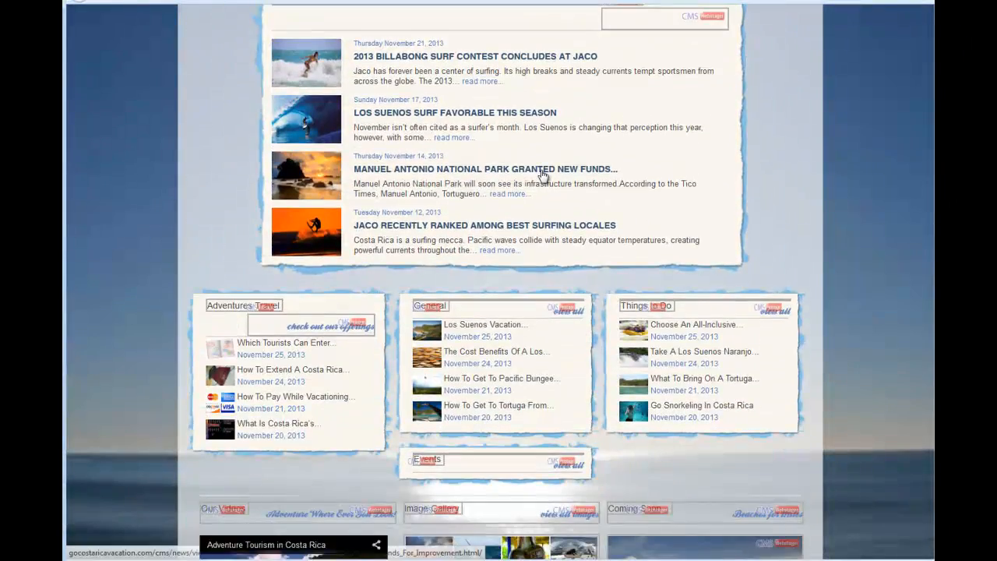
pyautogui.scroll(4, 543, 176)
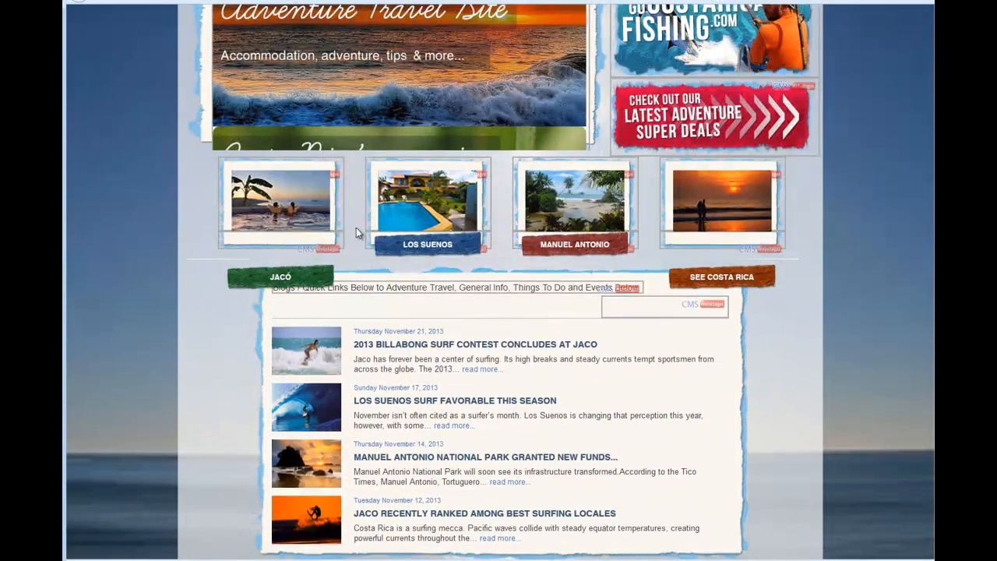
pyautogui.scroll(3, 320, 262)
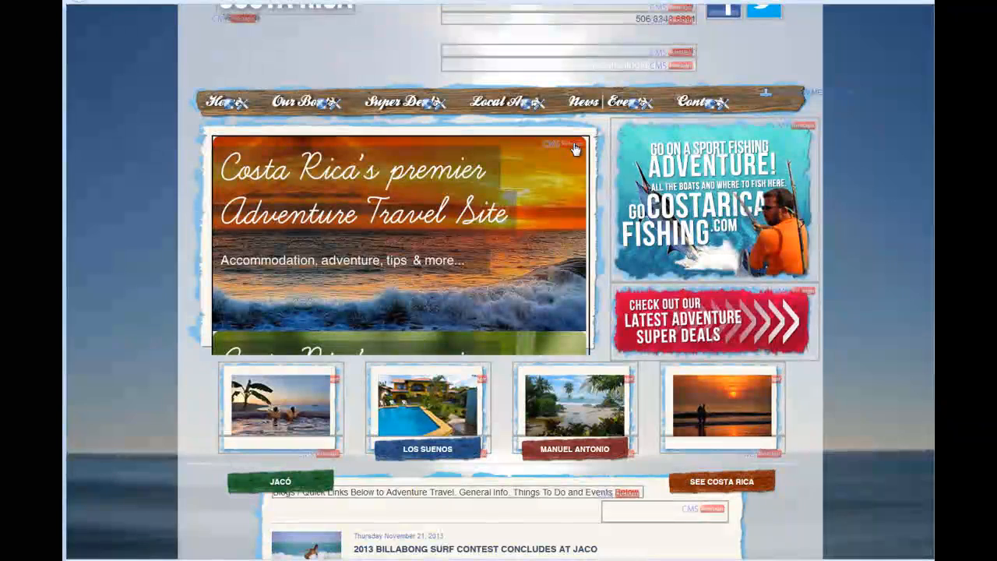
# View the home page slideshow's management options and close them without making changes.
pyautogui.click(573, 145)
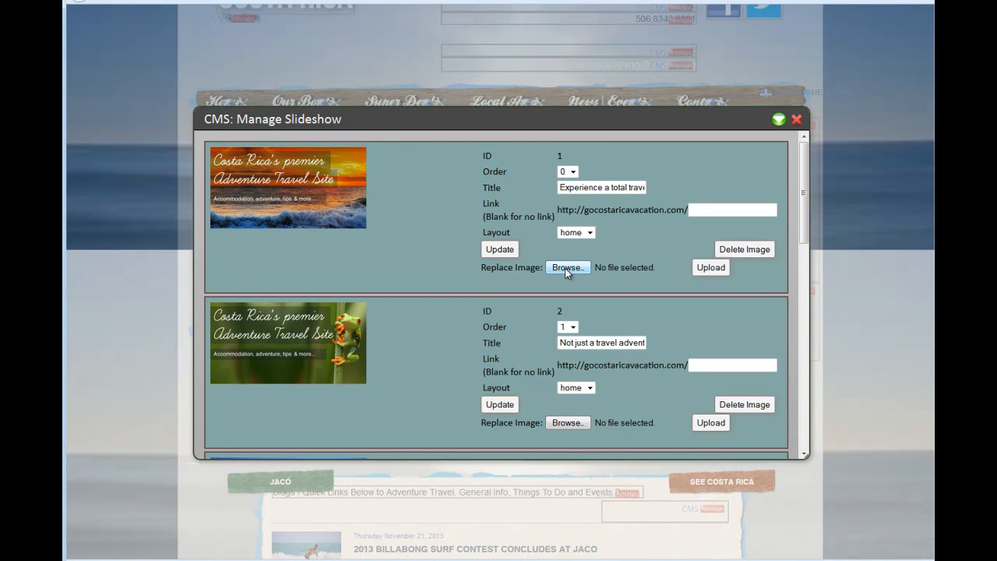
pyautogui.click(796, 122)
pyautogui.scroll(4, 481, 156)
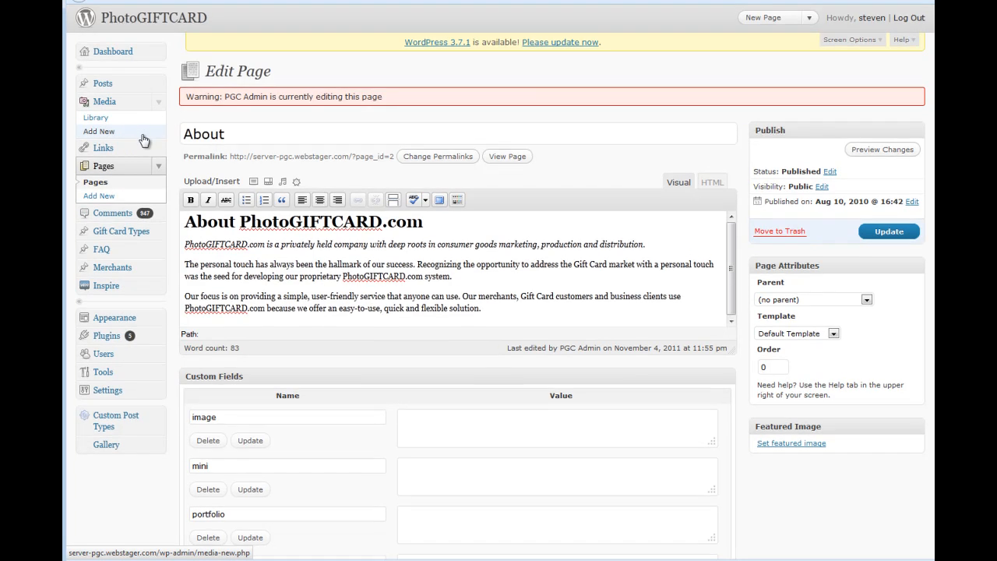
# Examine the About page's WordPress editing form from the content editor to the end of its settings.
pyautogui.scroll(-4, 142, 141)
pyautogui.scroll(-8, 142, 141)
pyautogui.scroll(12, 145, 151)
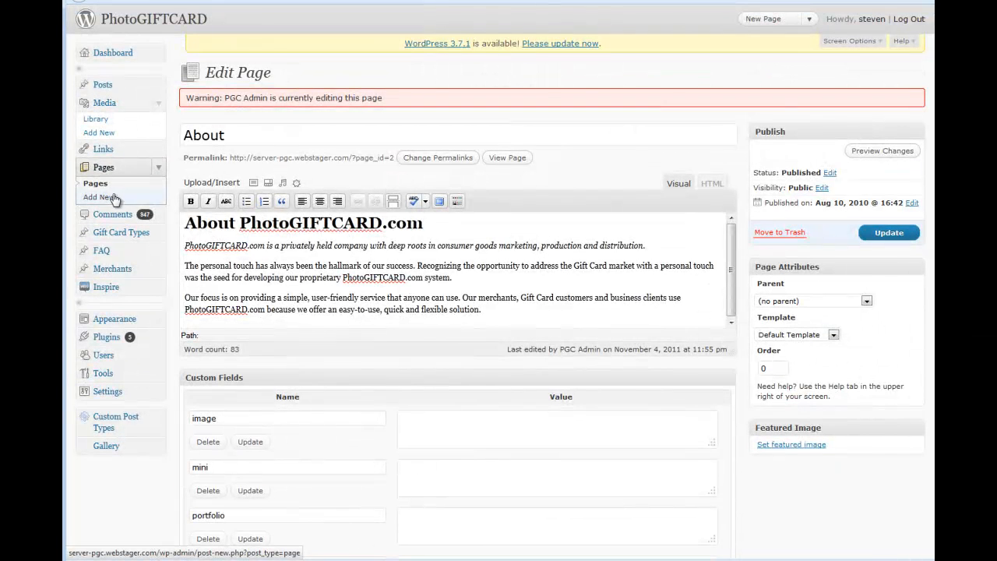
# Open the FAQ page for editing from the WordPress list of pages.
pyautogui.click(111, 188)
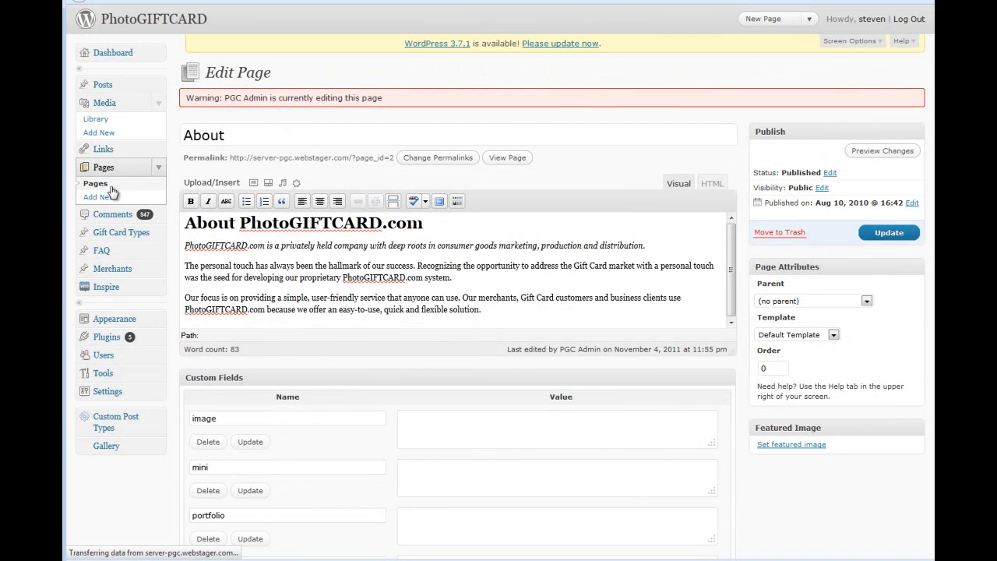
pyautogui.scroll(-2, 305, 314)
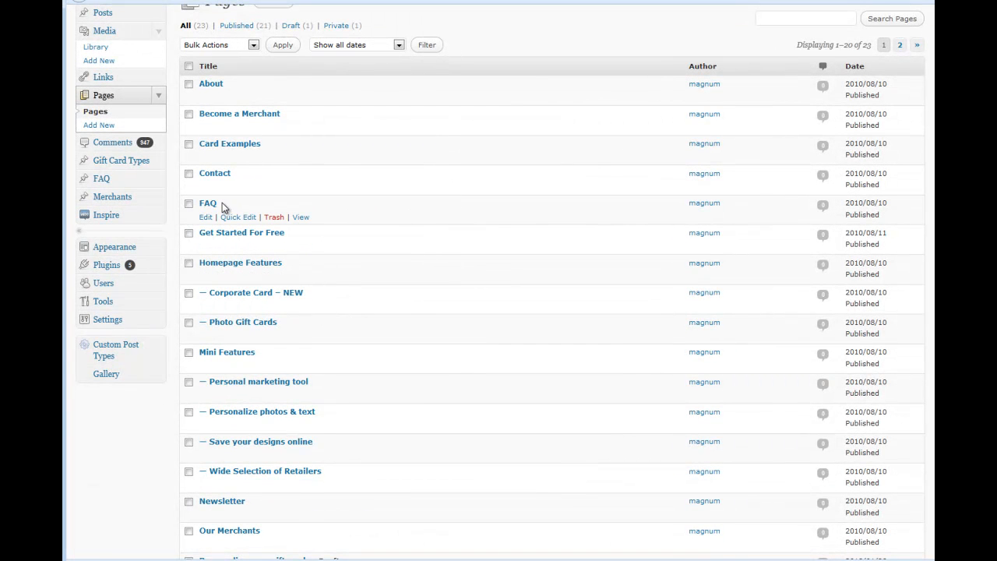
pyautogui.click(207, 204)
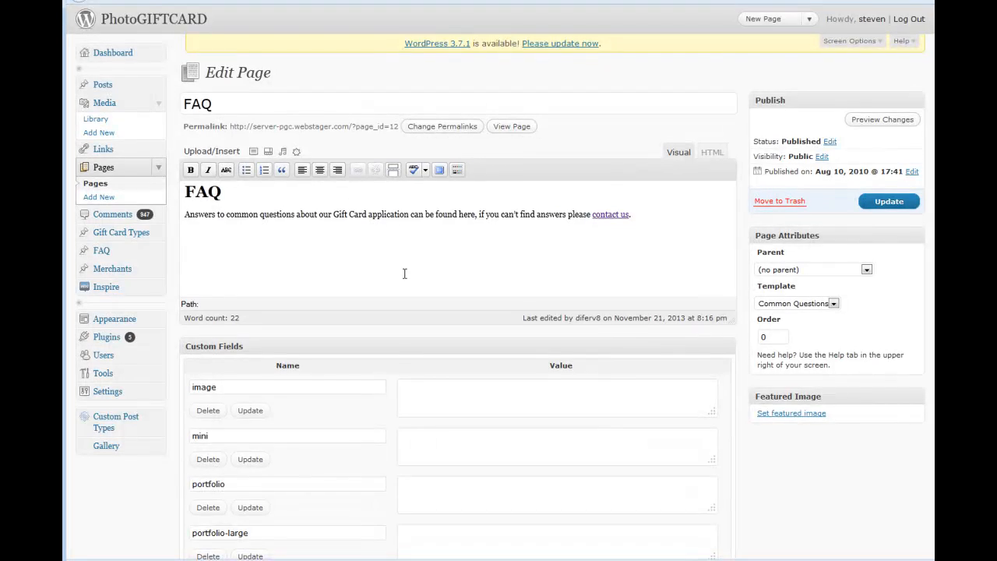
# Examine the FAQ page's custom fields, discussion settings, revisions and Inspire custom settings.
pyautogui.scroll(-5, 366, 296)
pyautogui.scroll(-6, 361, 297)
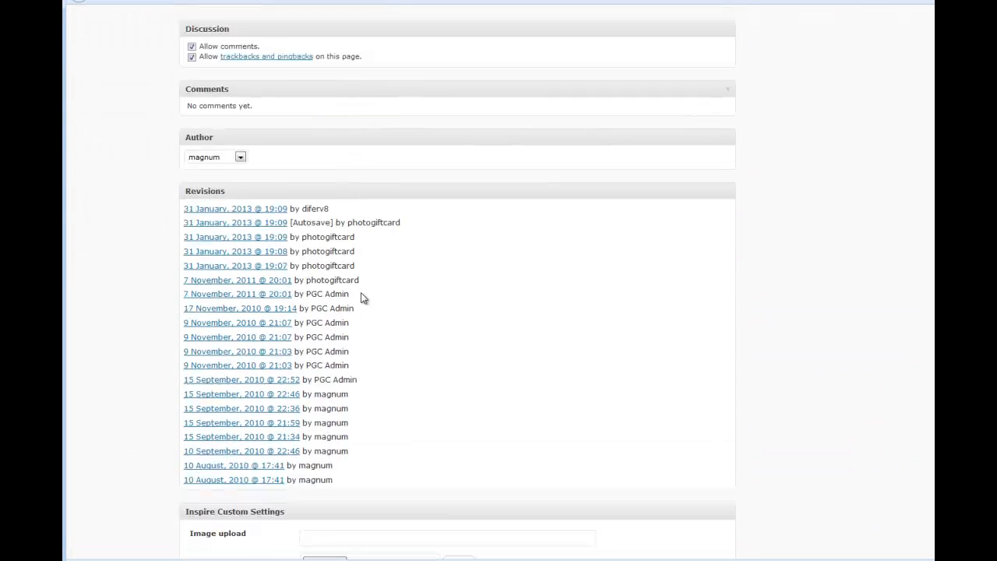
pyautogui.scroll(-5, 229, 212)
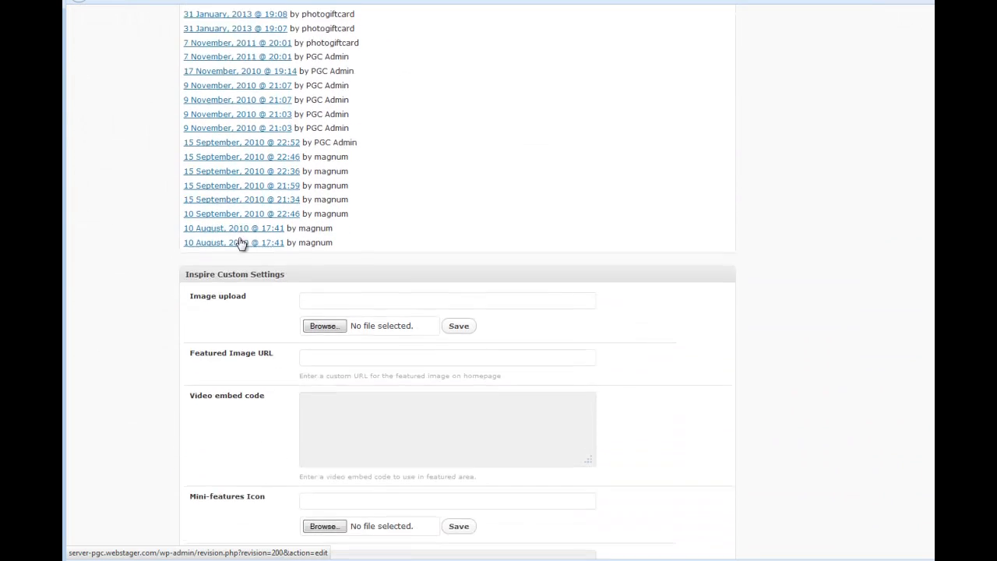
pyautogui.scroll(4, 265, 312)
pyautogui.scroll(12, 279, 348)
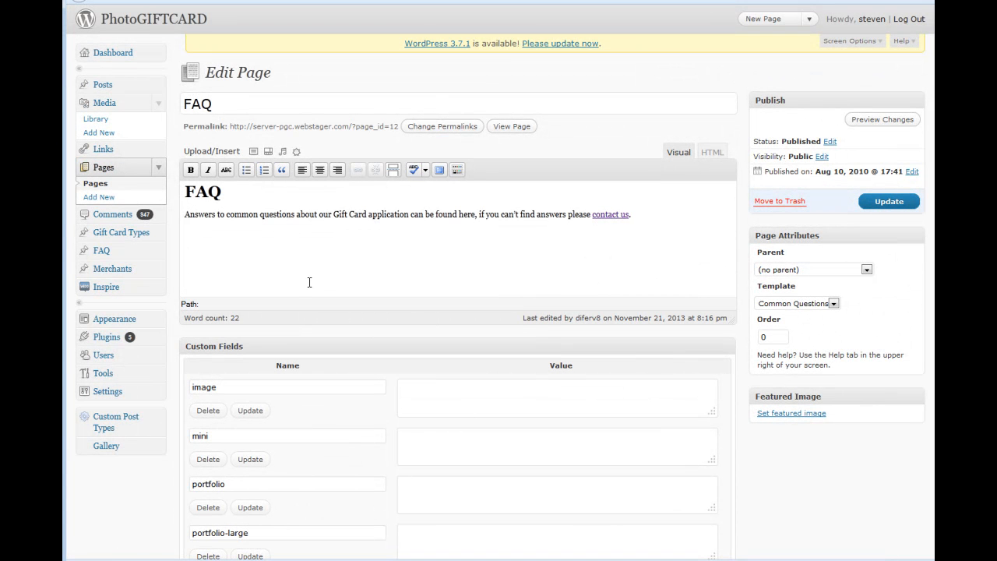
# Show the WordPress posts and open the post "Our Brand New Website is Live!".
pyautogui.click(107, 90)
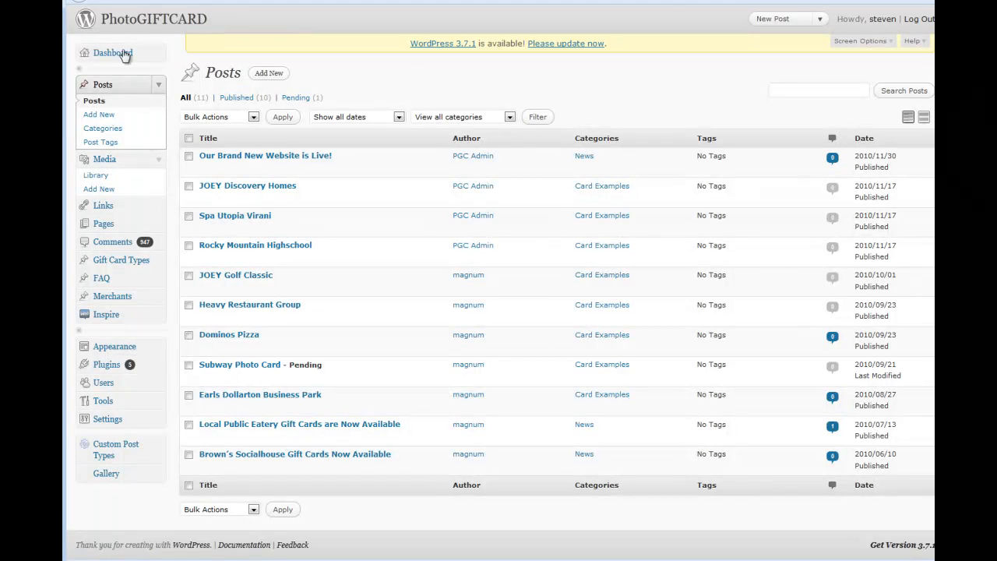
pyautogui.click(244, 156)
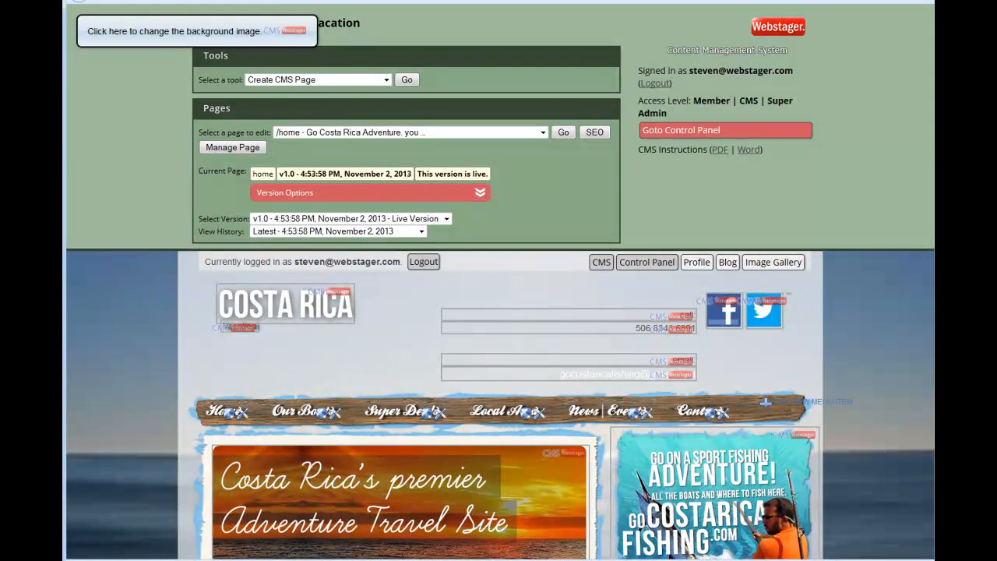
# Load the manel_antonio_adventures page (Adventures in Manuel Antonio) for editing in the Webstager CMS.
pyautogui.scroll(-1, 500, 282)
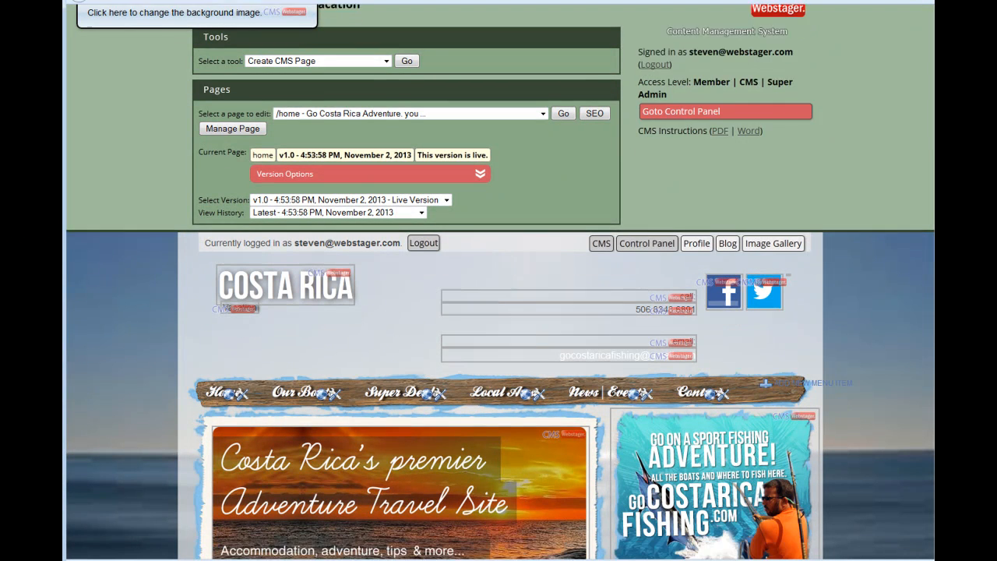
pyautogui.scroll(1, 500, 281)
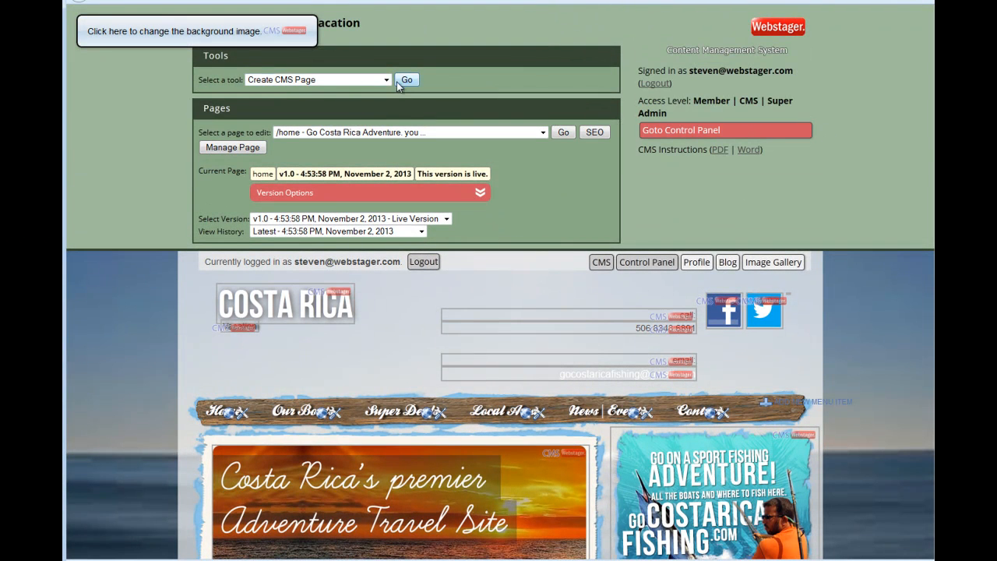
pyautogui.click(543, 134)
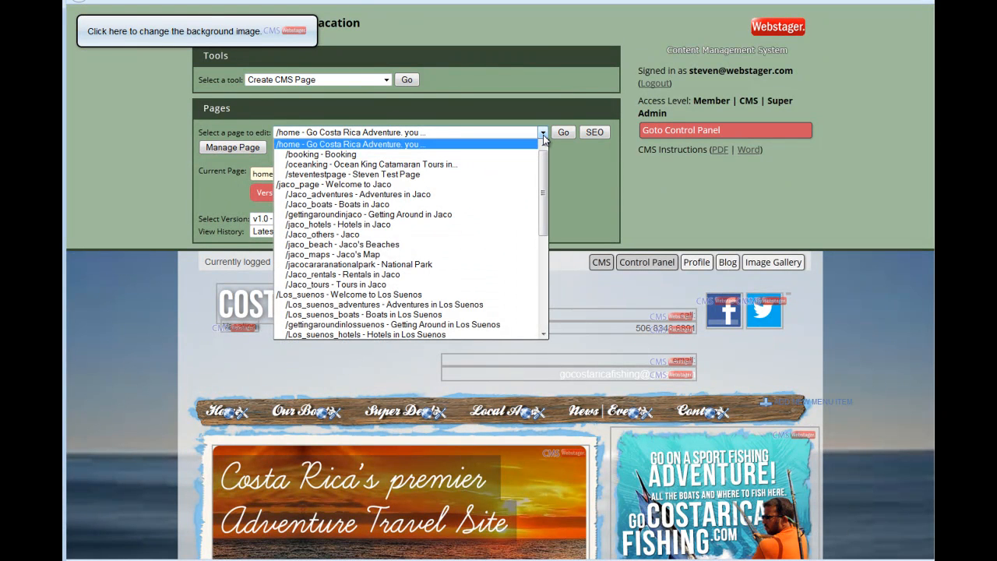
pyautogui.moveTo(544, 178); pyautogui.dragTo(532, 292)
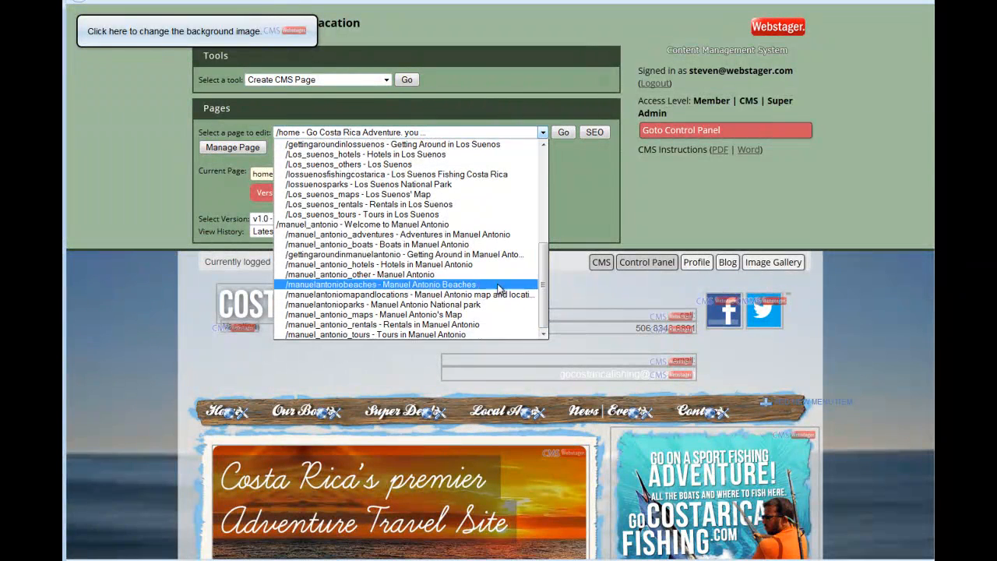
pyautogui.click(387, 235)
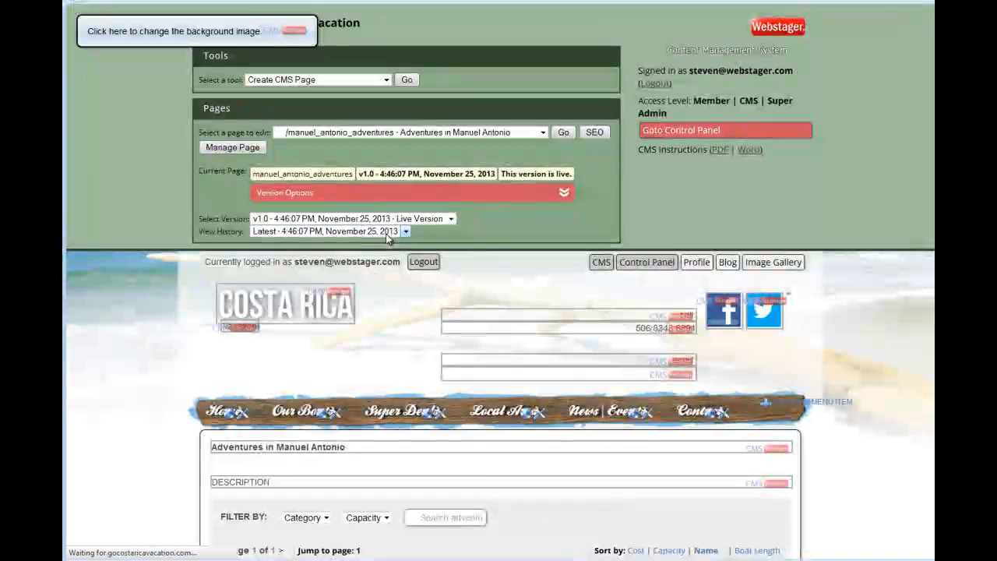
pyautogui.scroll(-3, 385, 207)
pyautogui.scroll(-1, 387, 207)
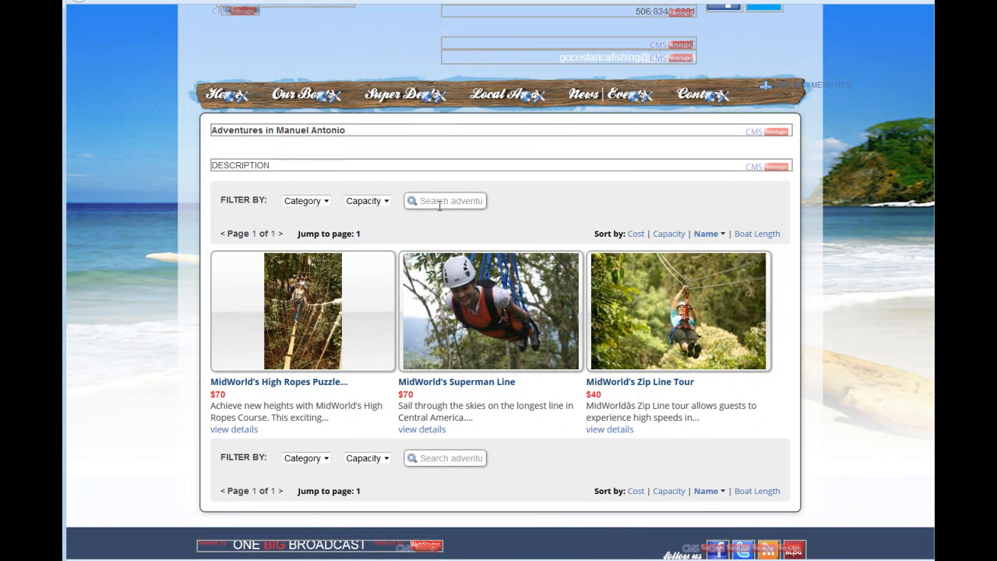
# Replace the DESCRIPTION placeholder above the adventure listings with the text "This is where about Manuel Antonio.".
pyautogui.click(778, 167)
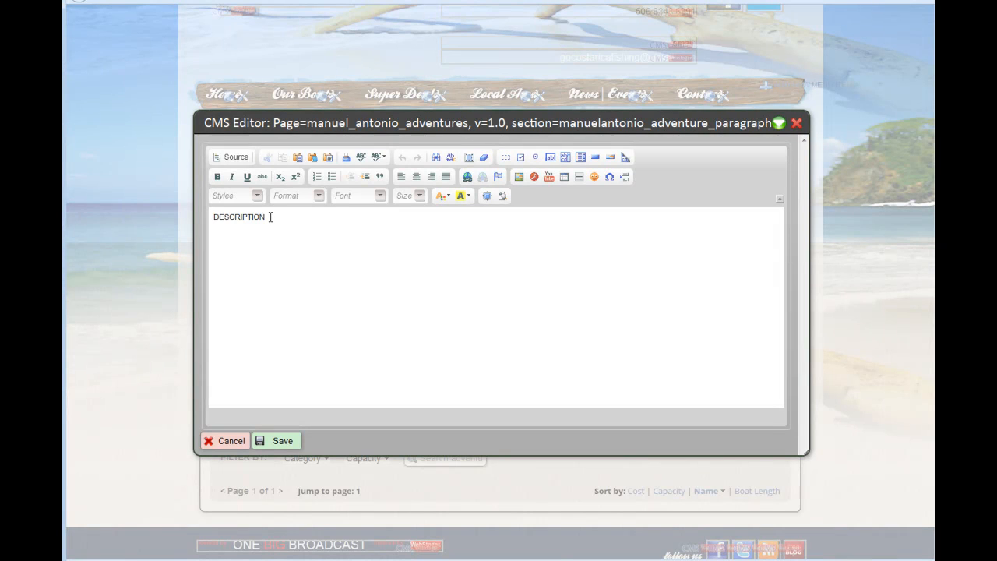
pyautogui.moveTo(270, 217); pyautogui.dragTo(211, 220)
pyautogui.write('This')
pyautogui.press('BackSpace')
pyautogui.press('BackSpace')
pyautogui.press('BackSpace')
pyautogui.write('his is whe')
pyautogui.write('about')
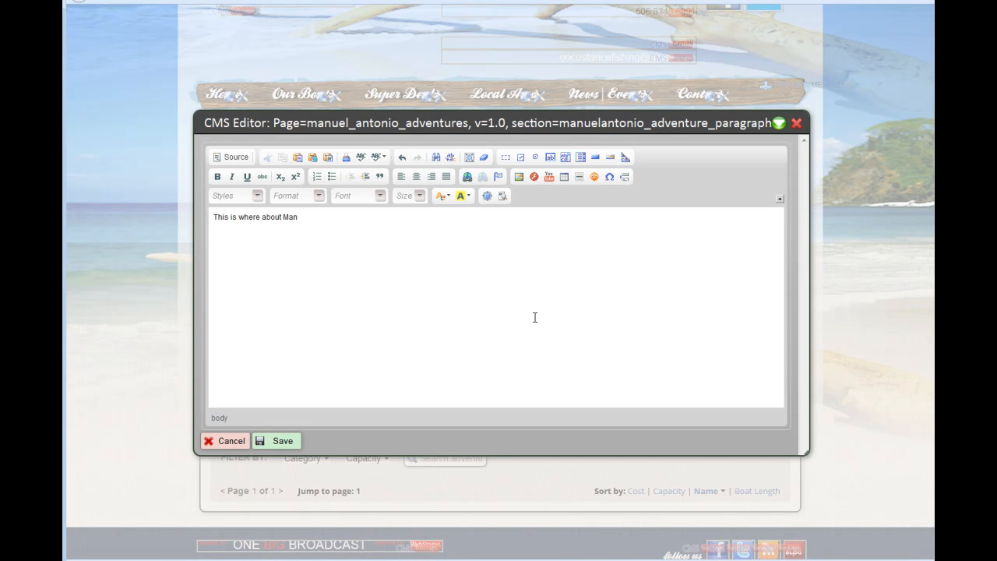
pyautogui.write('Manue')
pyautogui.write('l S')
pyautogui.write('ntonio')
pyautogui.press('BackSpace')
pyautogui.press('BackSpace')
pyautogui.press('BackSpace')
pyautogui.press('BackSpace')
pyautogui.press('BackSpace')
pyautogui.press('BackSpace')
pyautogui.write('Antonio')
# Start adding an image to the Manuel Antonio description and select the local file jaco beach 2.jpg for upload to the server.
pyautogui.click(515, 173)
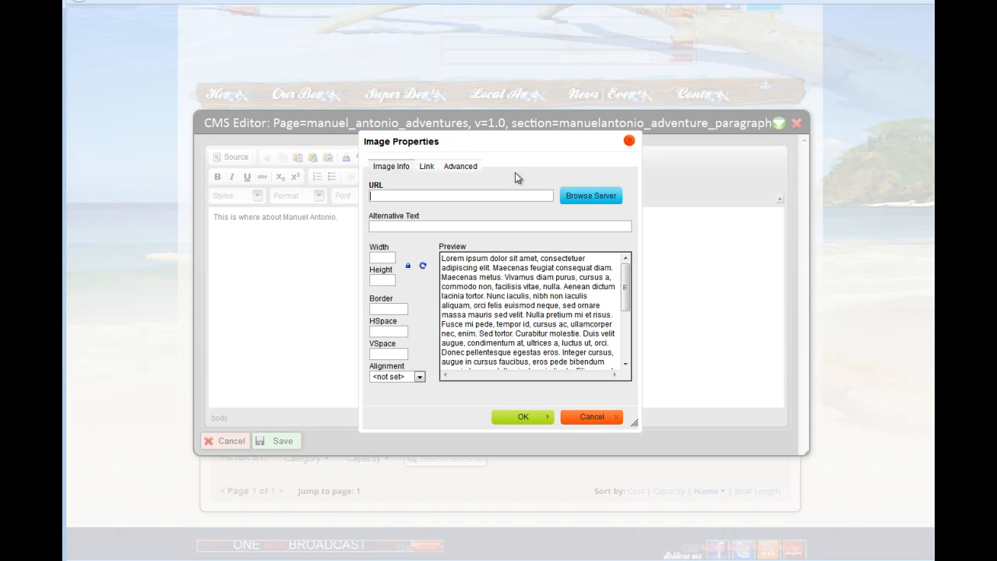
pyautogui.click(569, 196)
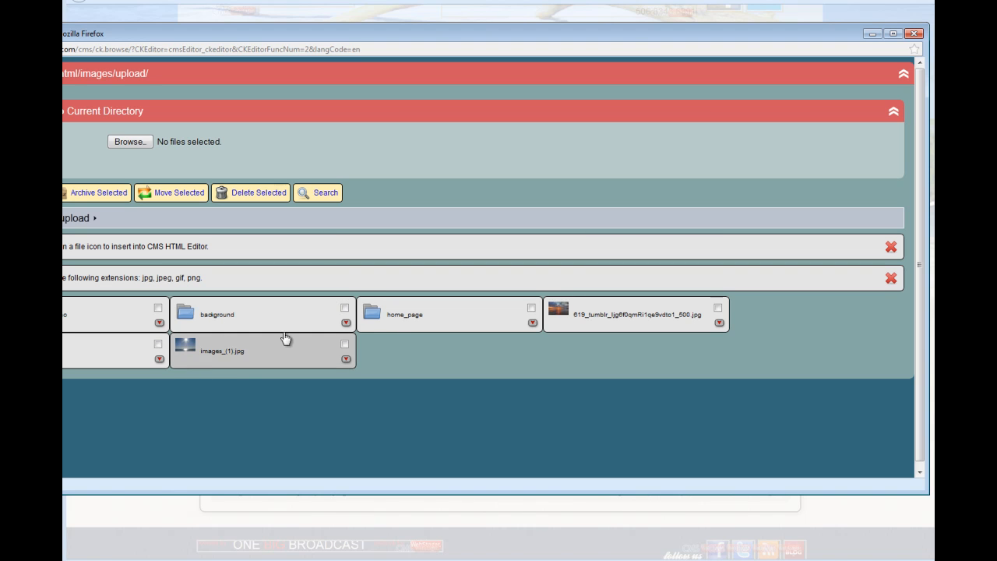
pyautogui.moveTo(216, 355)
pyautogui.click(129, 141)
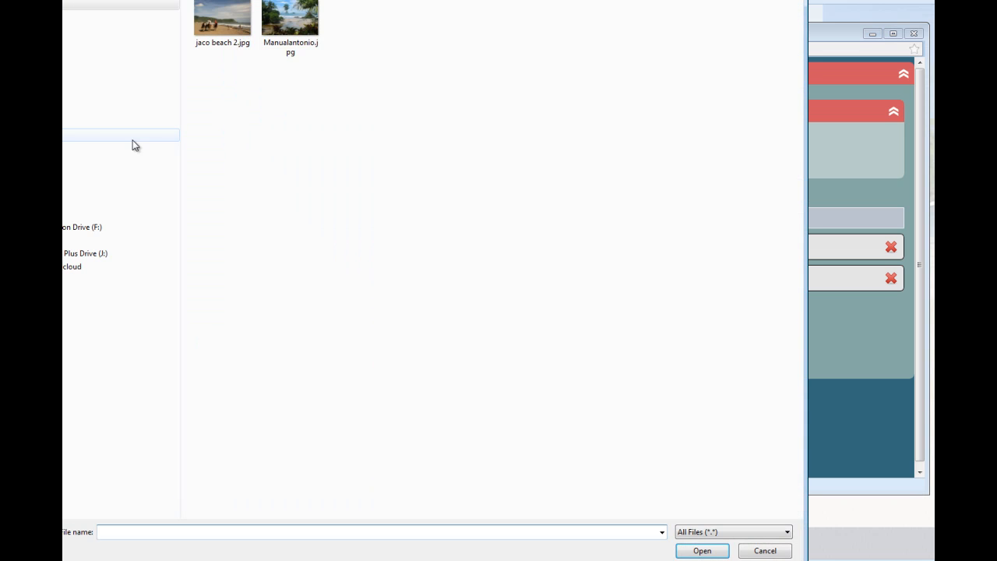
pyautogui.doubleClick(237, 28)
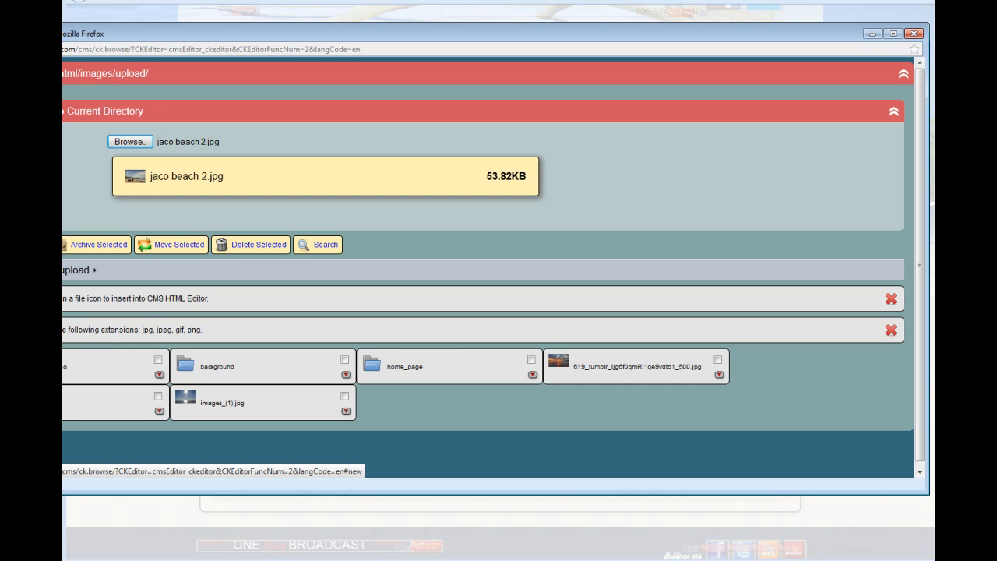
# Create a new folder named manual_a in the server's image upload directory.
pyautogui.click(32, 245)
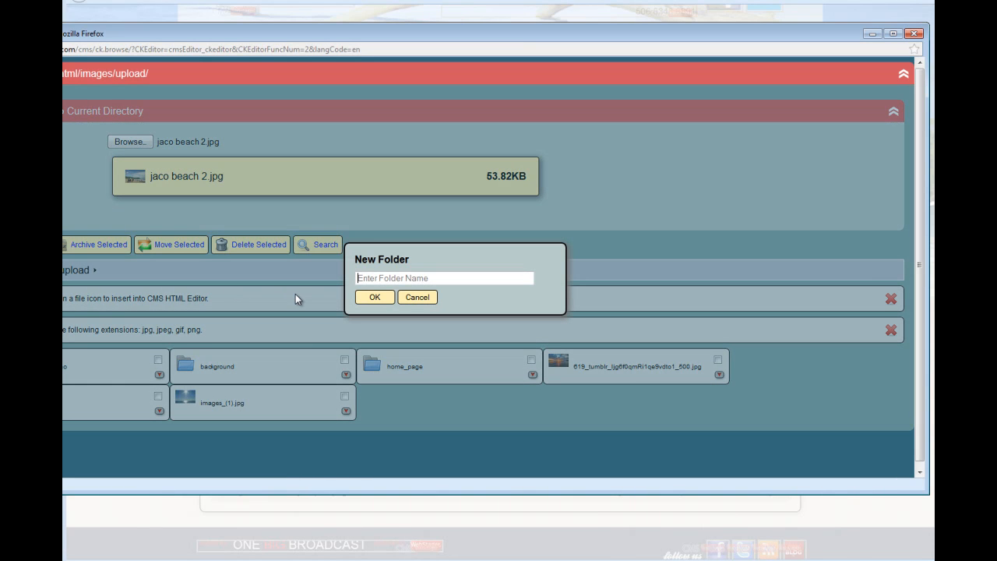
pyautogui.write('mANUE')
pyautogui.press('BackSpace')
pyautogui.press('BackSpace')
pyautogui.press('BackSpace')
pyautogui.press('BackSpace')
pyautogui.press('BackSpace')
pyautogui.write('manual_a')
pyautogui.press('Return')
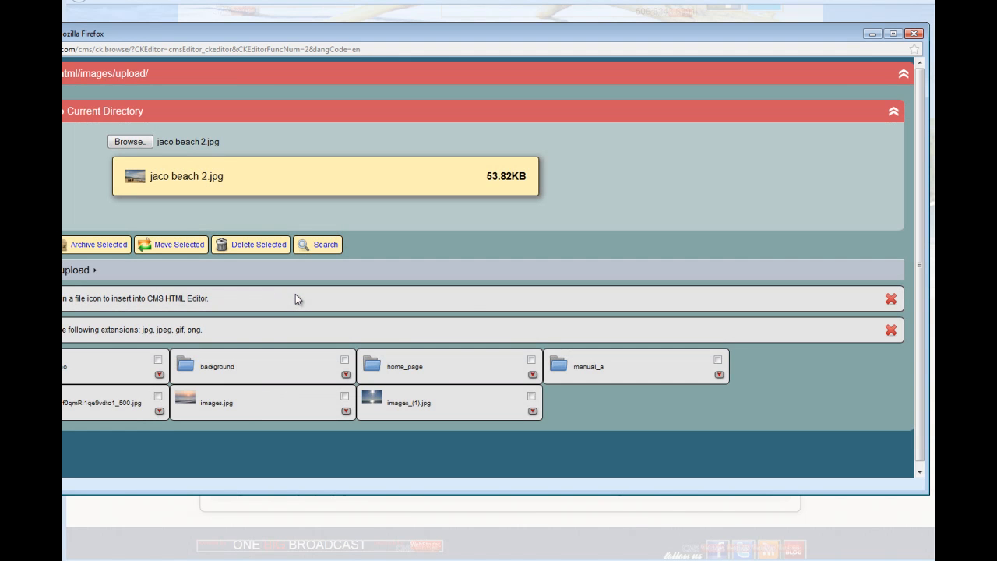
# Upload the beach photo into the manual_a folder and choose it as the image source.
pyautogui.click(590, 363)
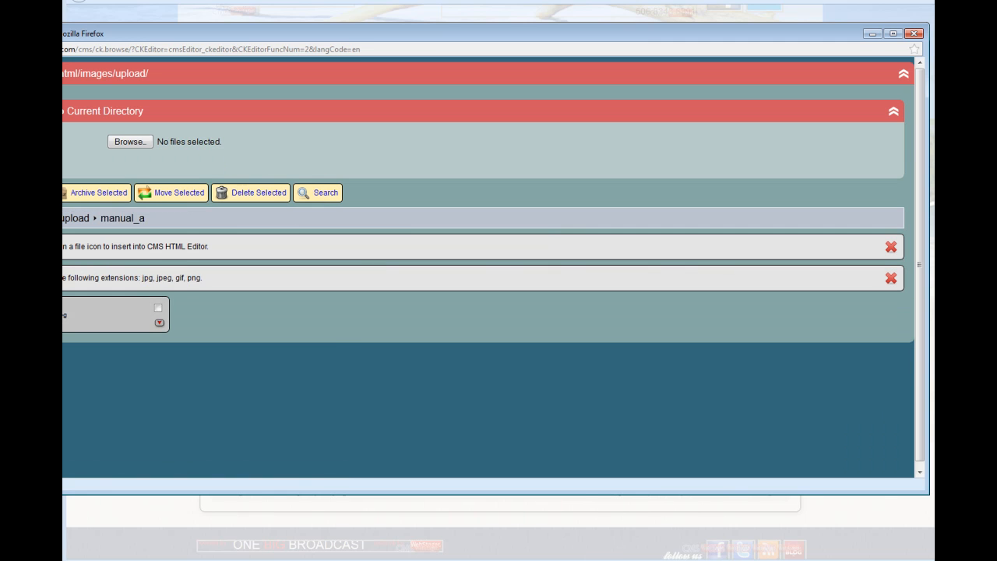
pyautogui.moveTo(70, 314)
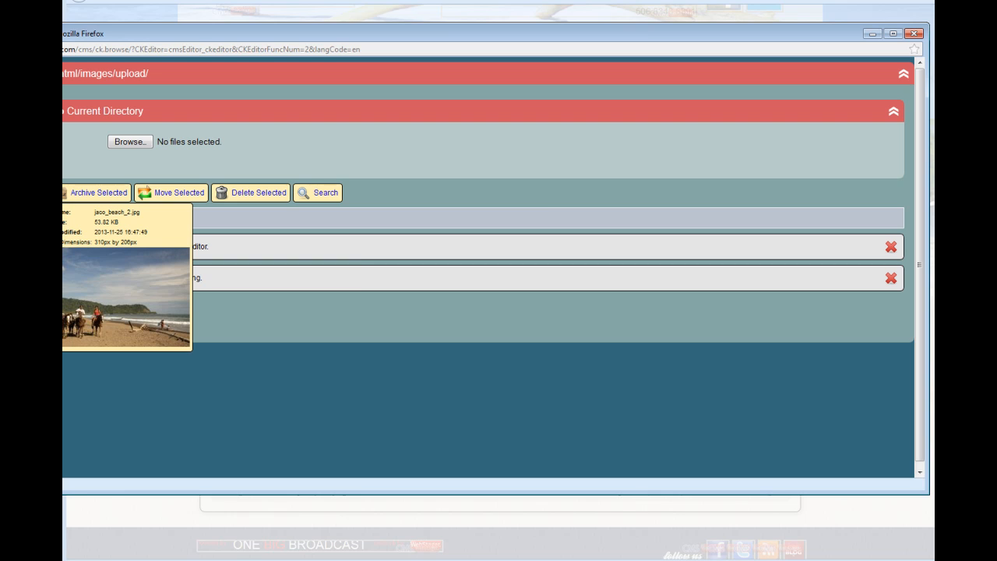
pyautogui.click(70, 314)
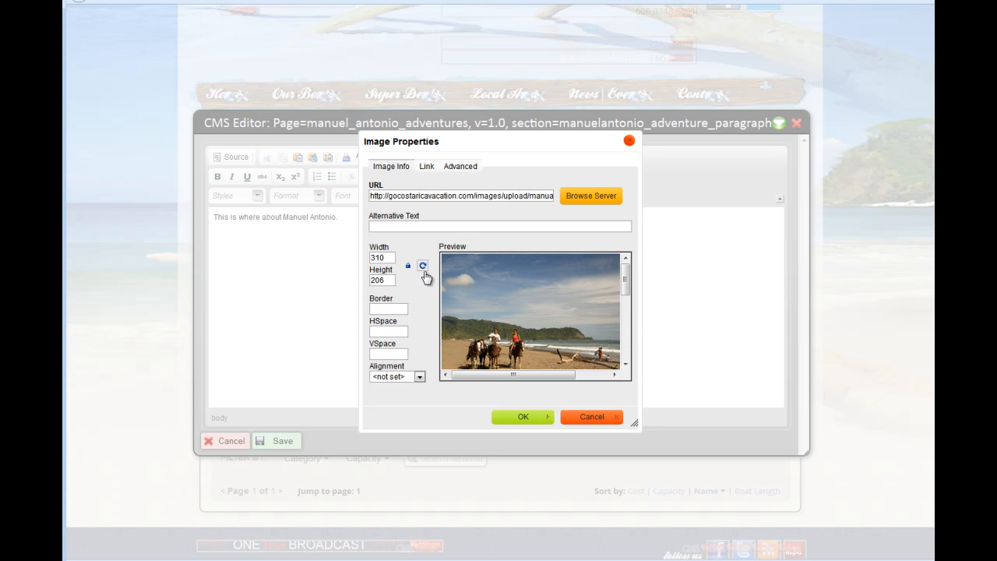
# Set the image's width to 350 with proportional height and its alignment to Right, and insert it in the description.
pyautogui.doubleClick(373, 258)
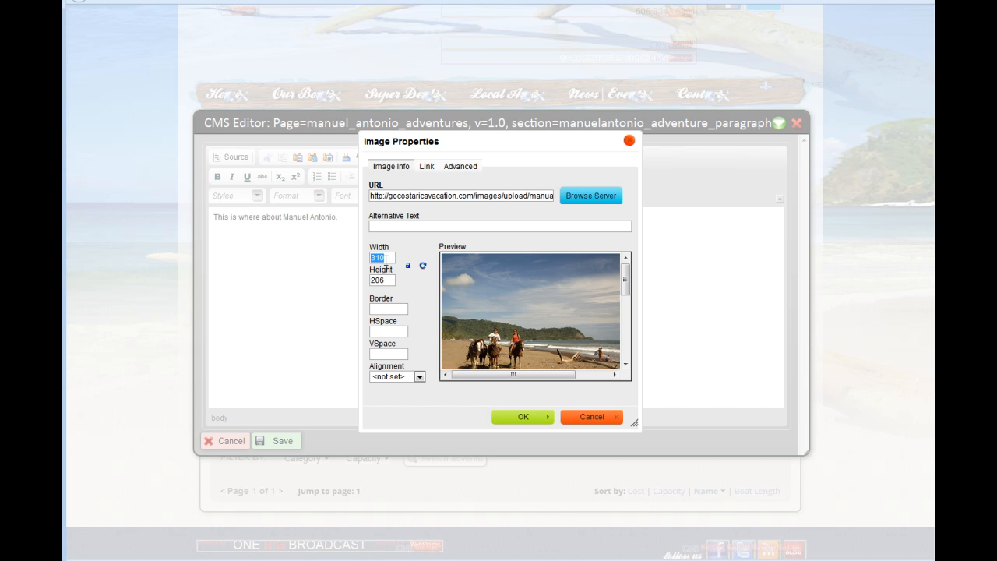
pyautogui.click(391, 257)
pyautogui.doubleClick(387, 258)
pyautogui.click(387, 258)
pyautogui.moveTo(387, 258); pyautogui.dragTo(375, 258)
pyautogui.write('50')
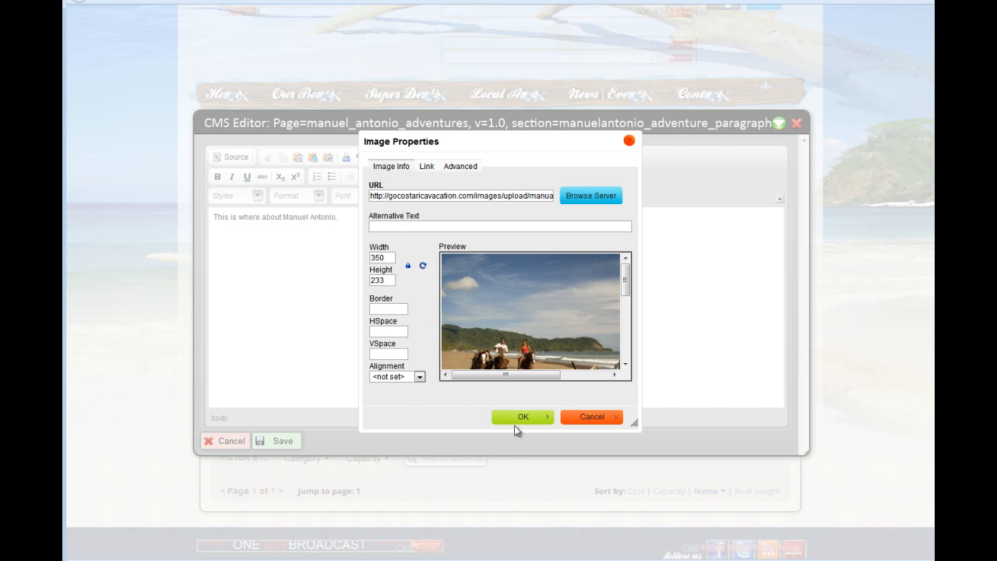
pyautogui.click(418, 379)
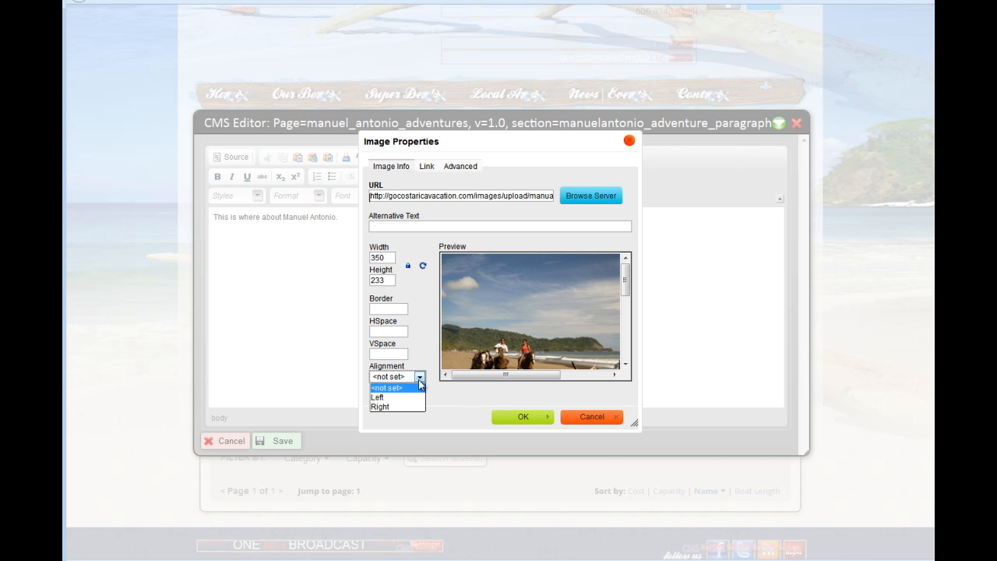
pyautogui.click(399, 407)
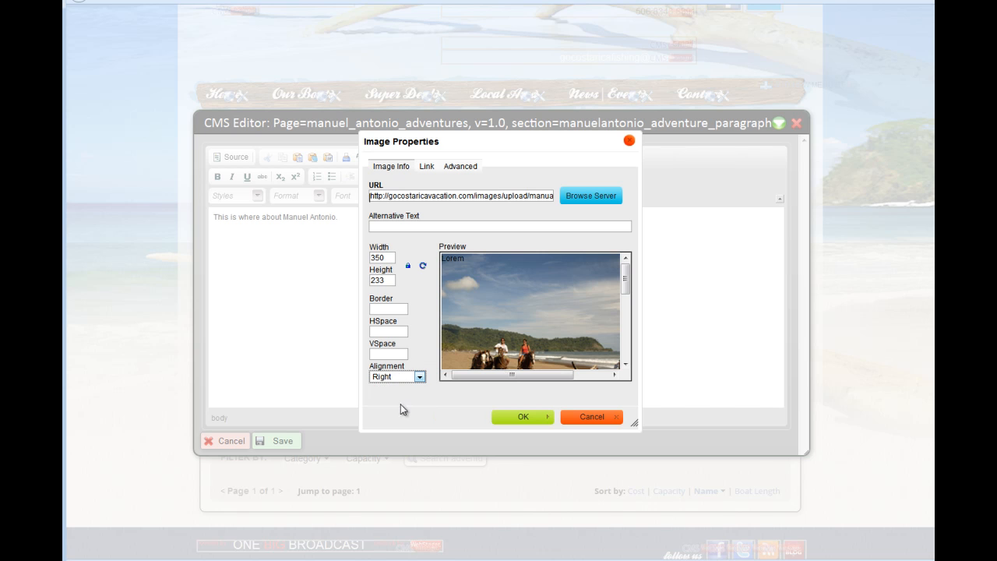
pyautogui.click(525, 418)
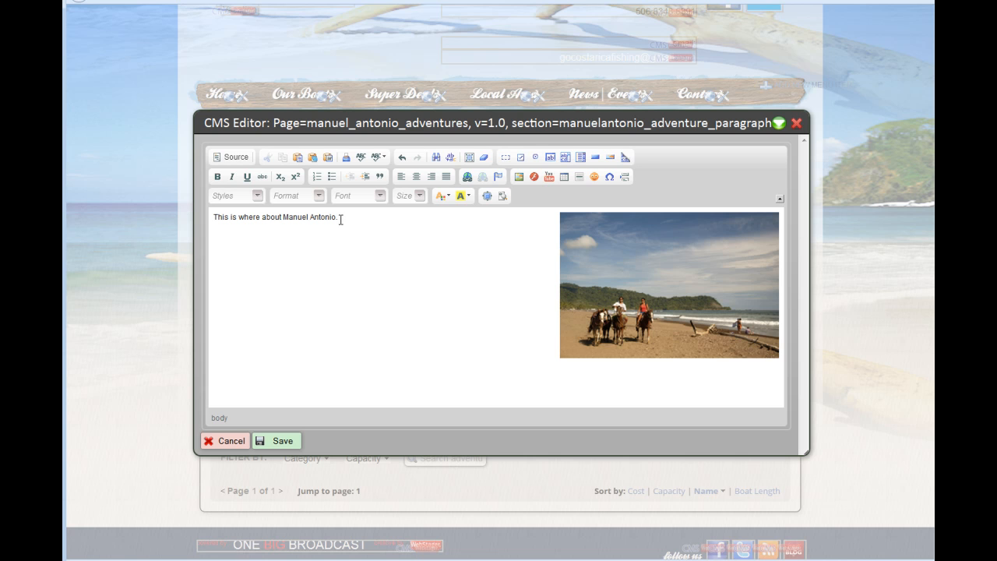
# Format the description text "This is where about Manuel Antonio." as Heading 3 and save the section.
pyautogui.moveTo(340, 218); pyautogui.dragTo(196, 218)
pyautogui.click(320, 195)
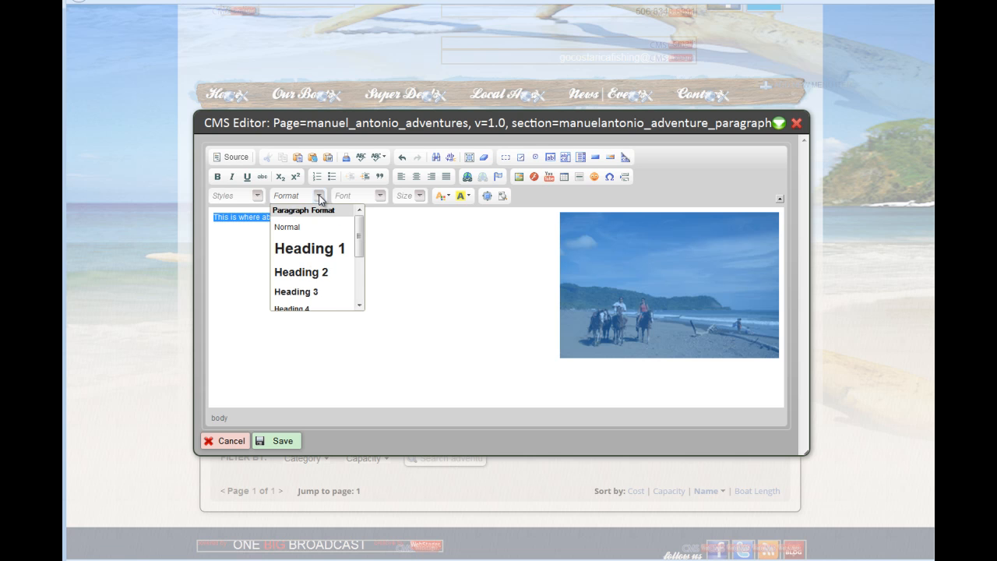
pyautogui.click(331, 293)
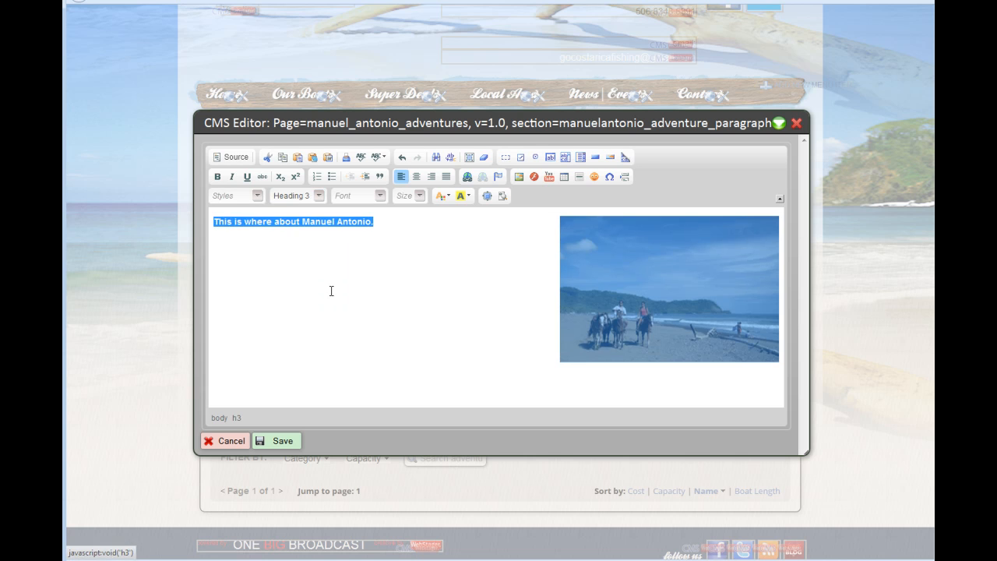
pyautogui.click(586, 308)
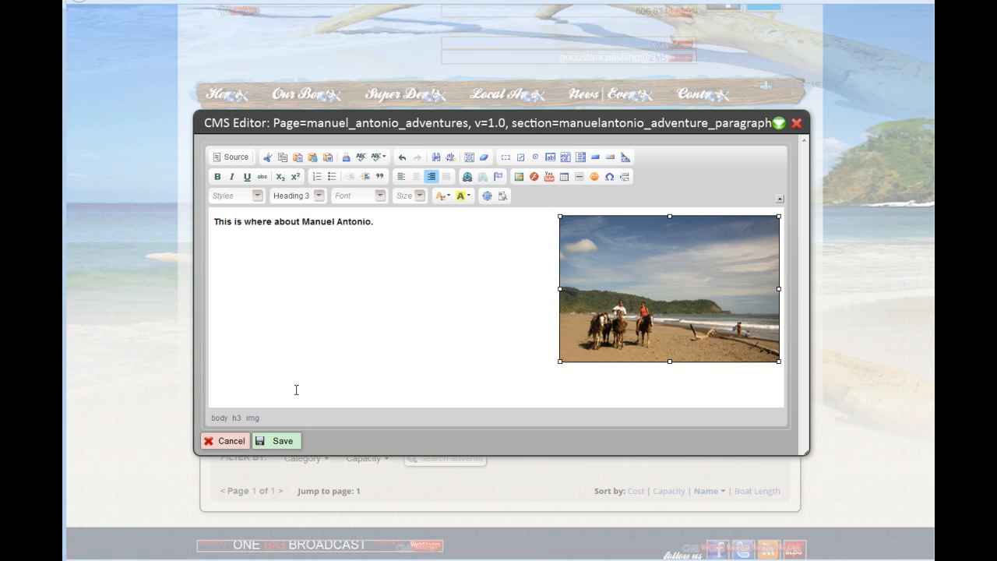
pyautogui.click(284, 450)
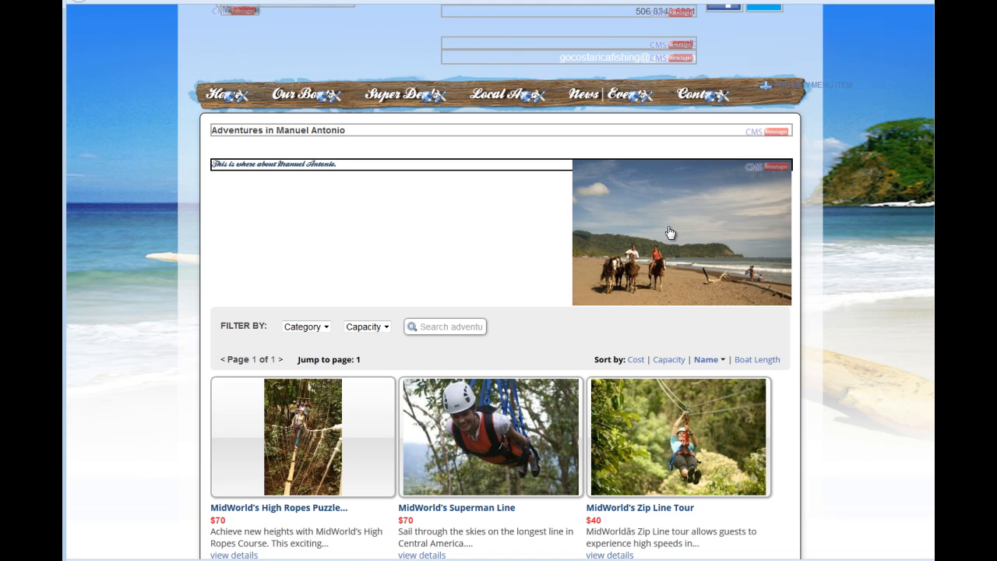
# Reopen the description section for editing and set the beach image's width to 250.
pyautogui.click(719, 174)
pyautogui.click(581, 298)
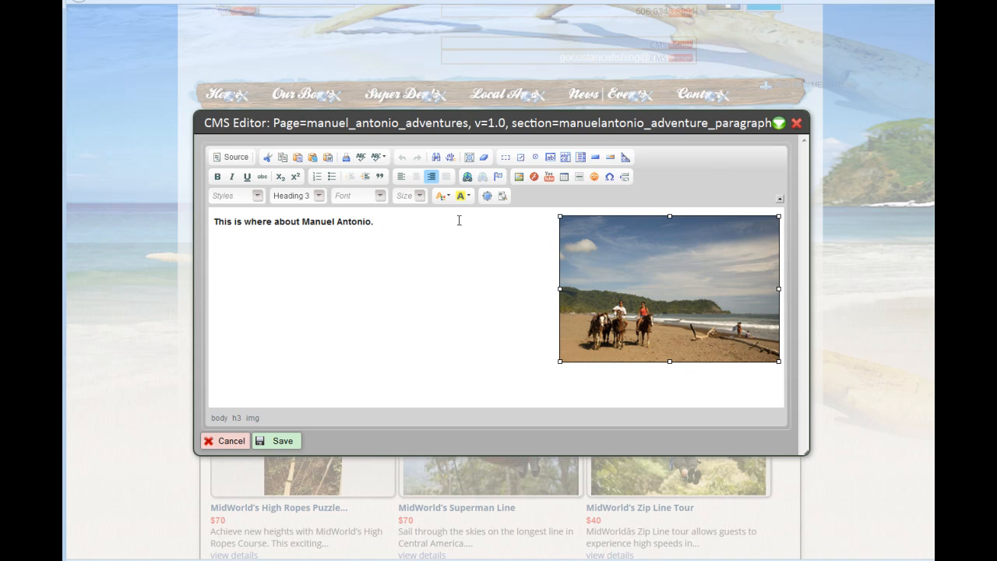
pyautogui.click(518, 177)
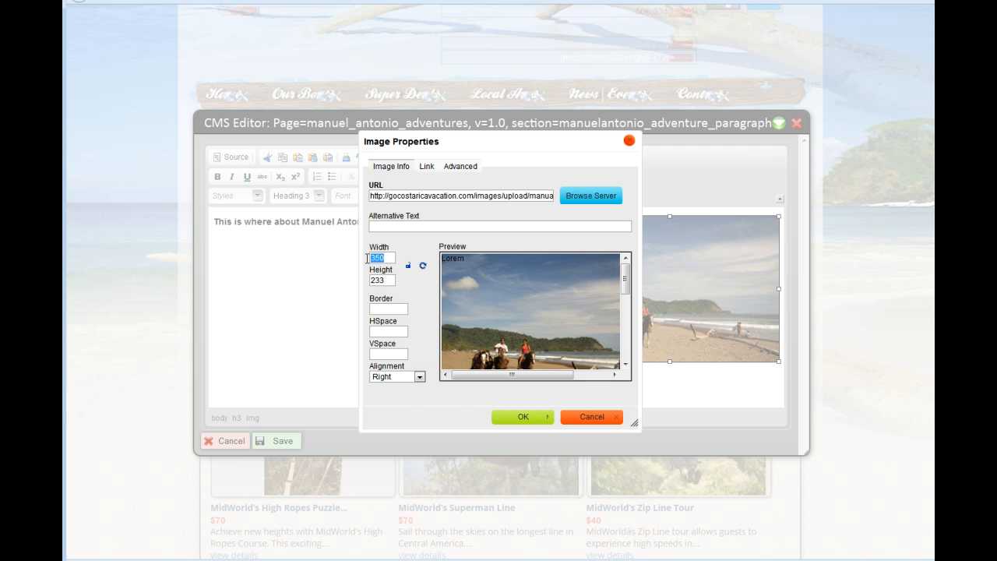
pyautogui.write('250')
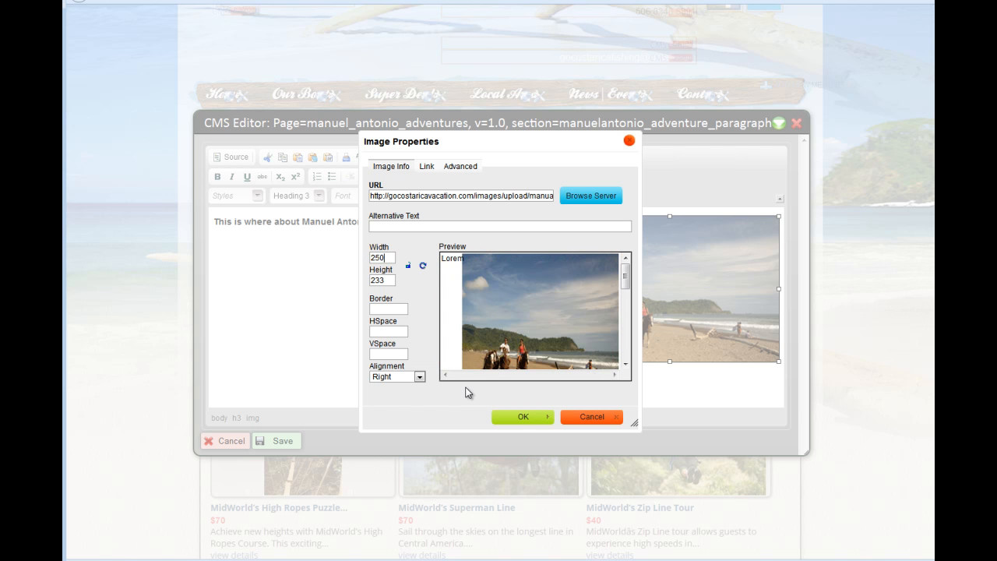
pyautogui.click(519, 418)
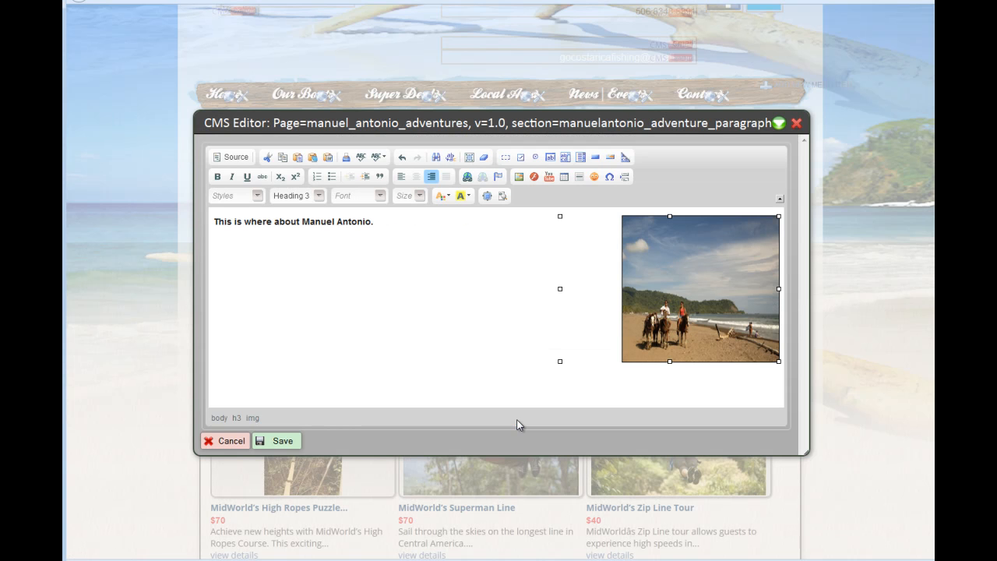
# Reduce the beach image's height to restore its proportions and save the section.
pyautogui.click(646, 336)
pyautogui.click(520, 177)
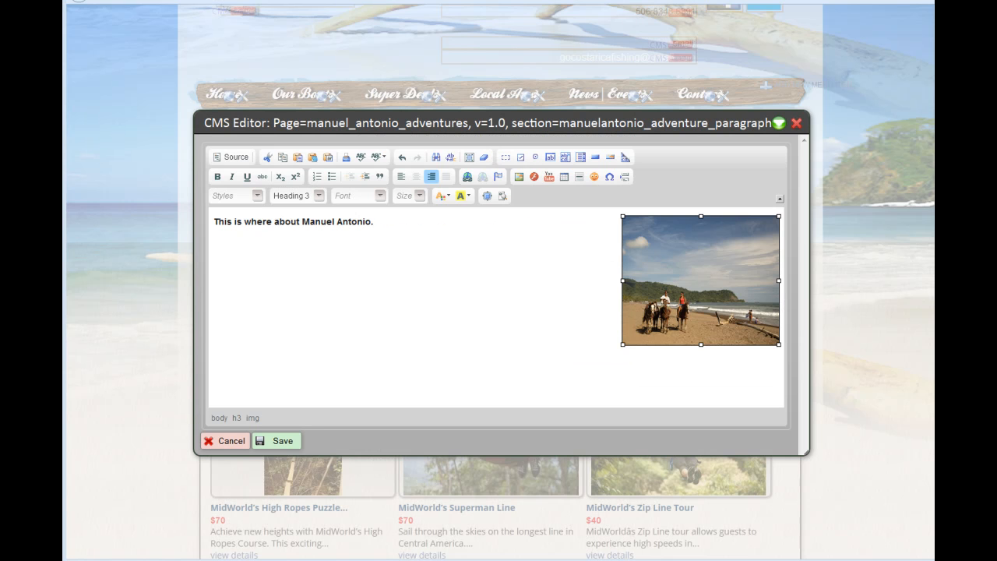
pyautogui.click(283, 442)
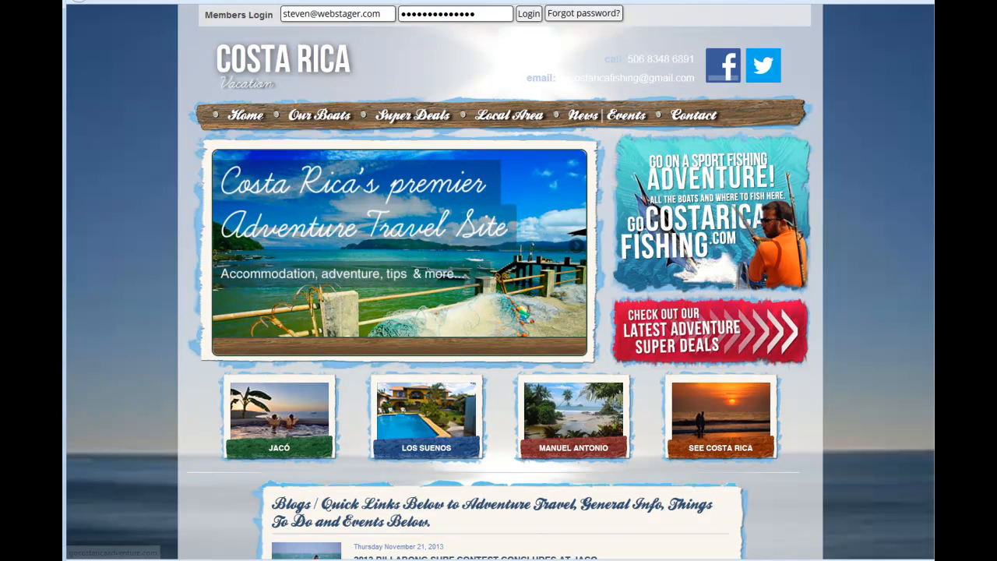
# View the published Adventures in Manuel Antonio page, including its description, image and adventure listings.
pyautogui.write('/')
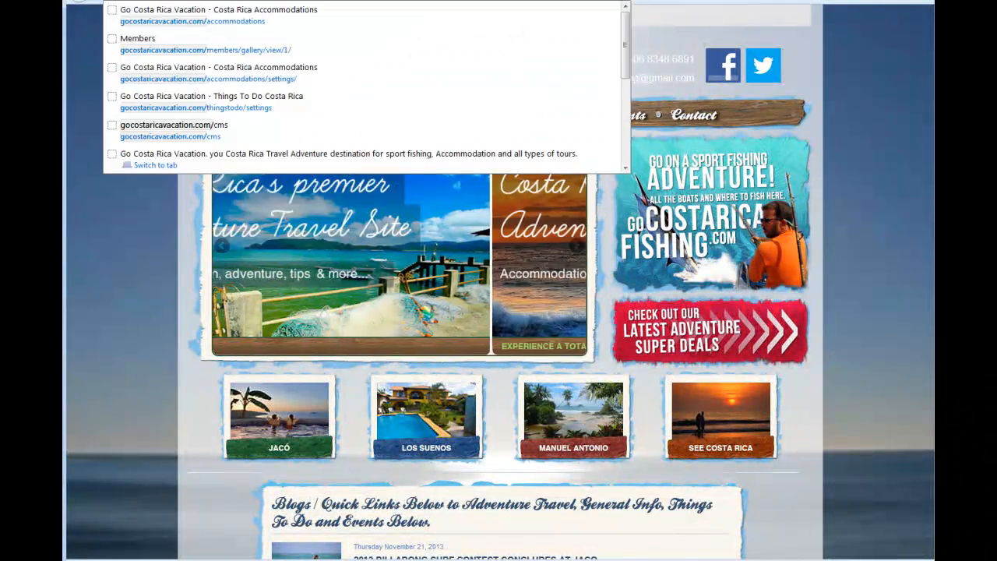
pyautogui.press('Return')
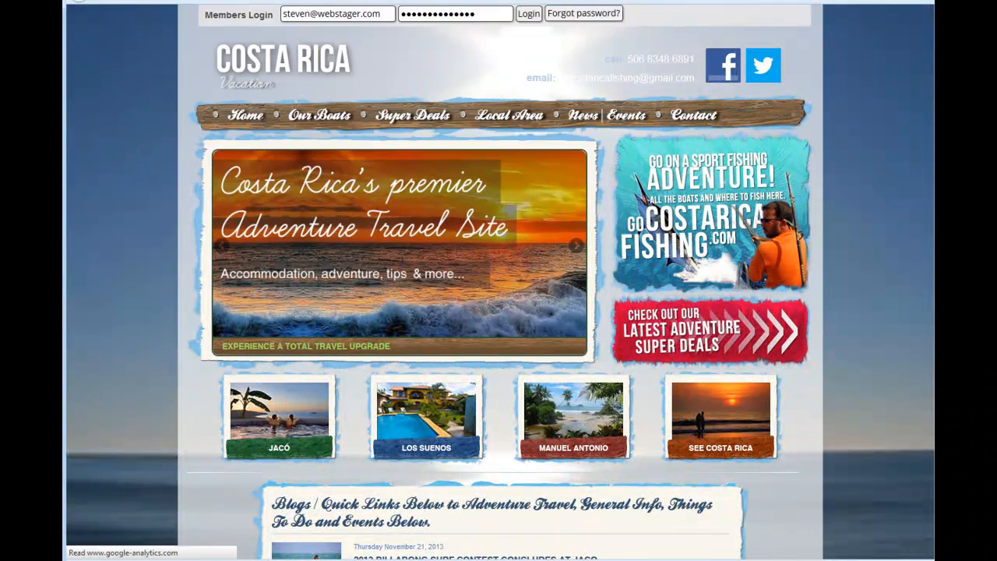
pyautogui.scroll(-2, 698, 259)
pyautogui.scroll(-2, 698, 257)
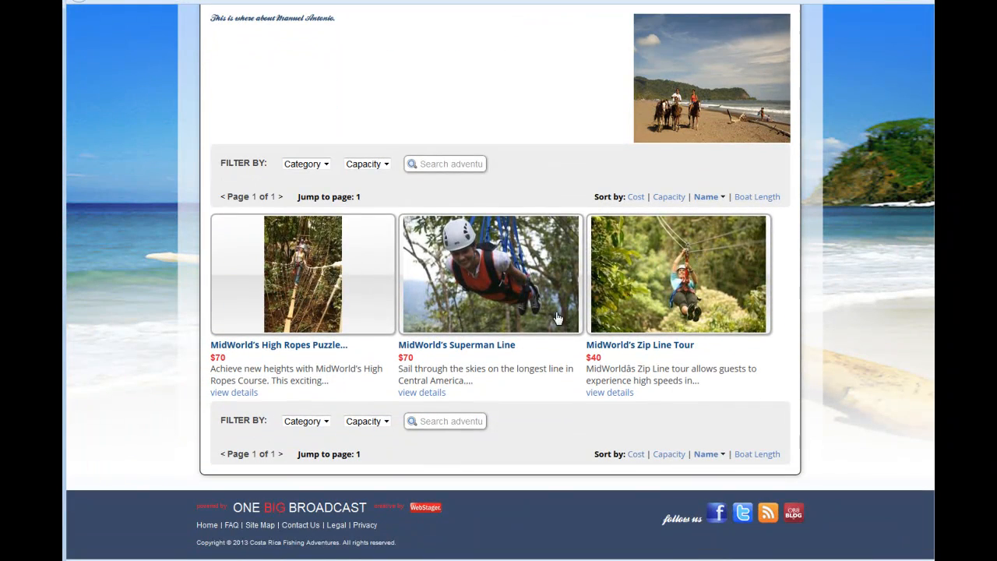
pyautogui.scroll(4, 335, 296)
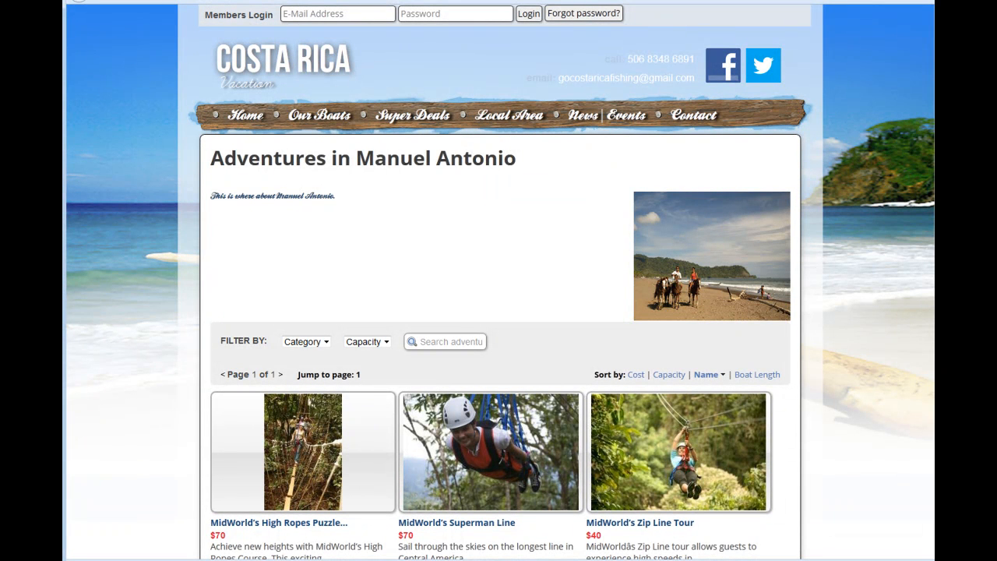
# Delete "is where" from the description in the CMS, format the text as Normal and save the section.
pyautogui.click(696, 1)
pyautogui.click(362, 166)
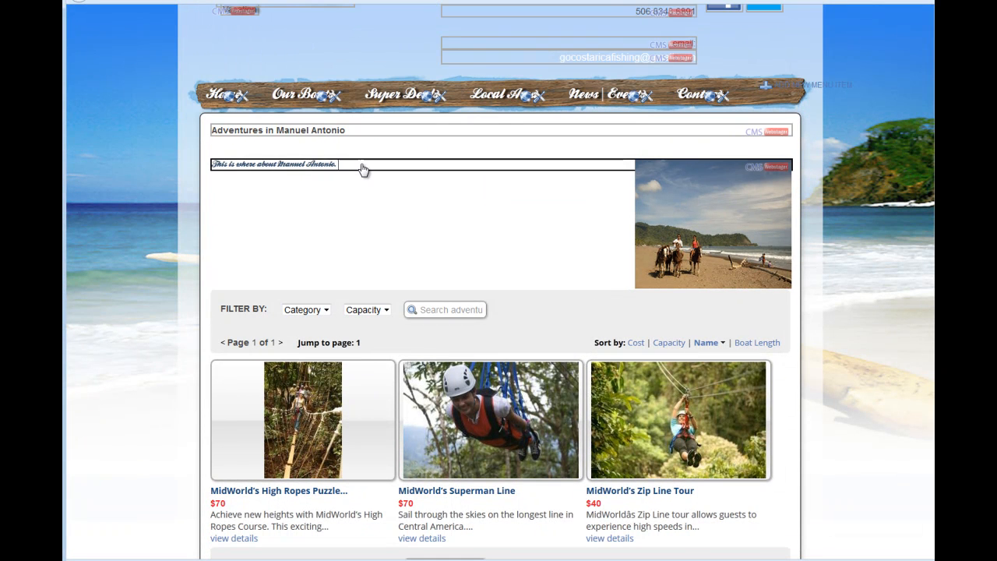
pyautogui.moveTo(274, 222); pyautogui.dragTo(235, 222)
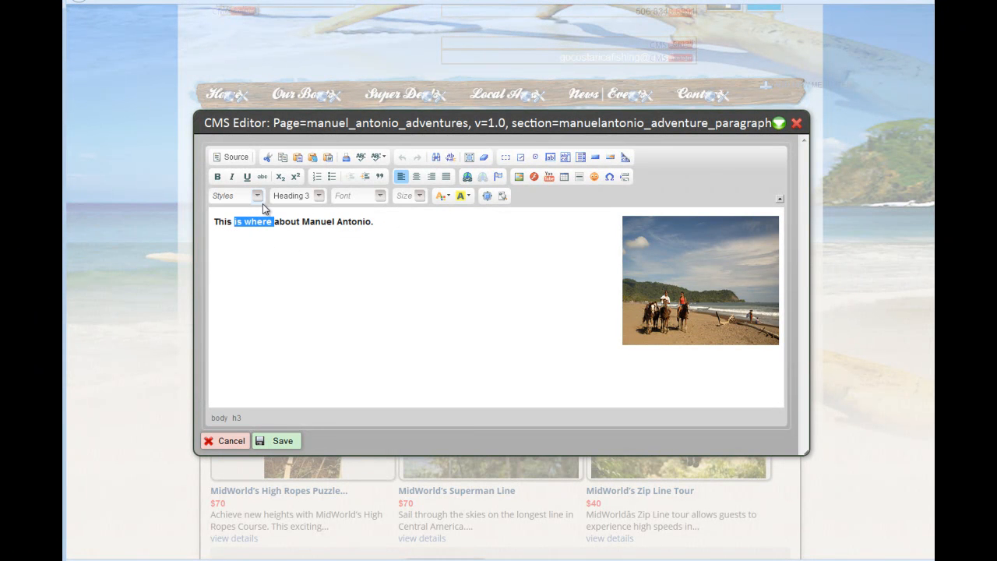
pyautogui.press('Delete')
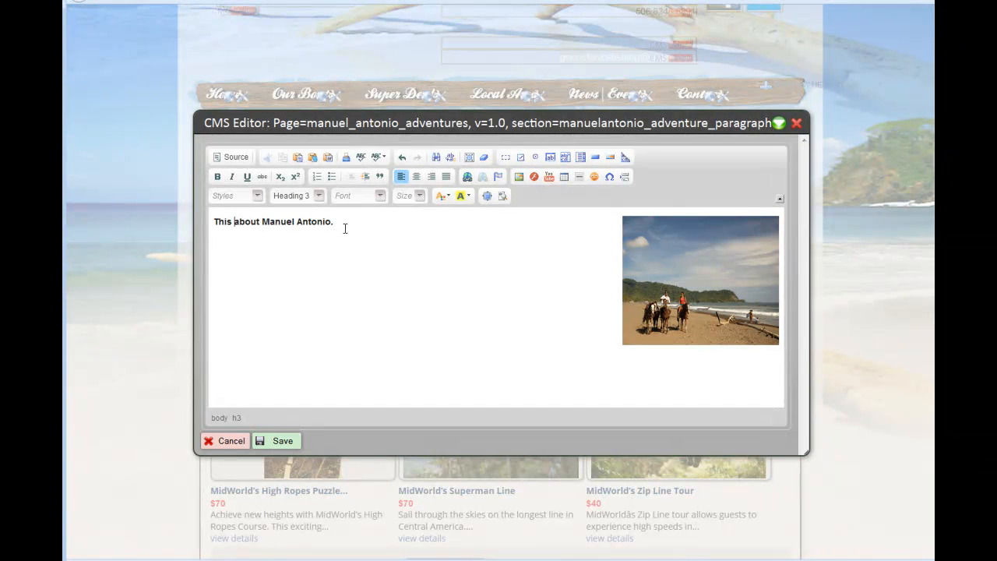
pyautogui.click(282, 195)
pyautogui.click(305, 227)
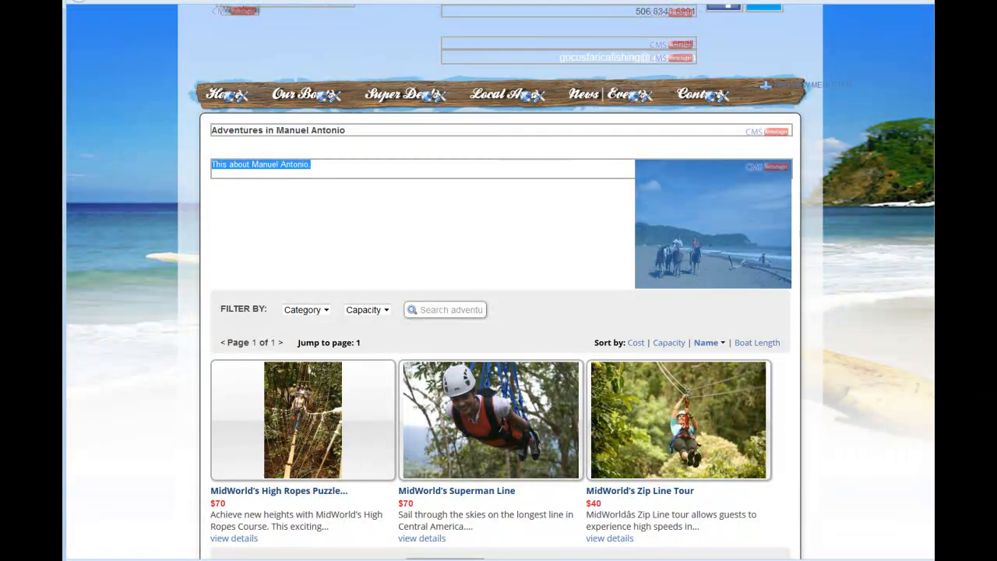
# Check the revised description on the reloaded public Manuel Antonio page and return to the CMS editing view.
pyautogui.hotkey('ctrl', 'Tab')
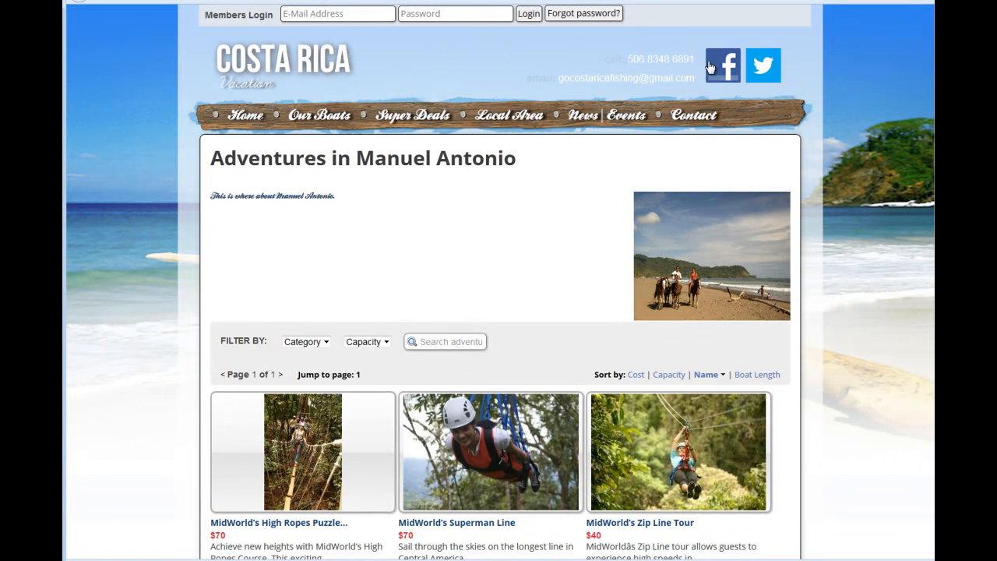
pyautogui.click(625, 1)
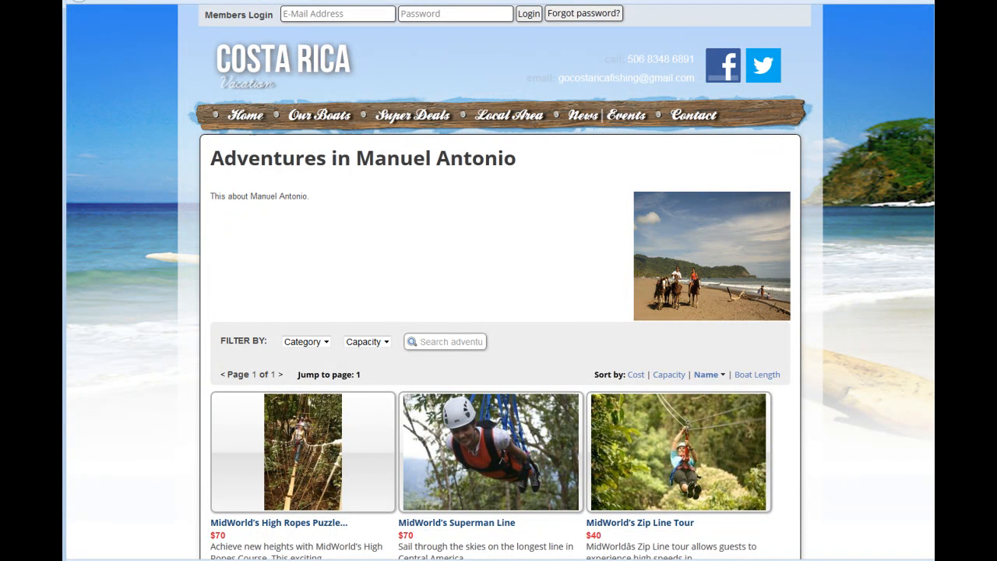
pyautogui.hotkey('ctrl', 'Tab')
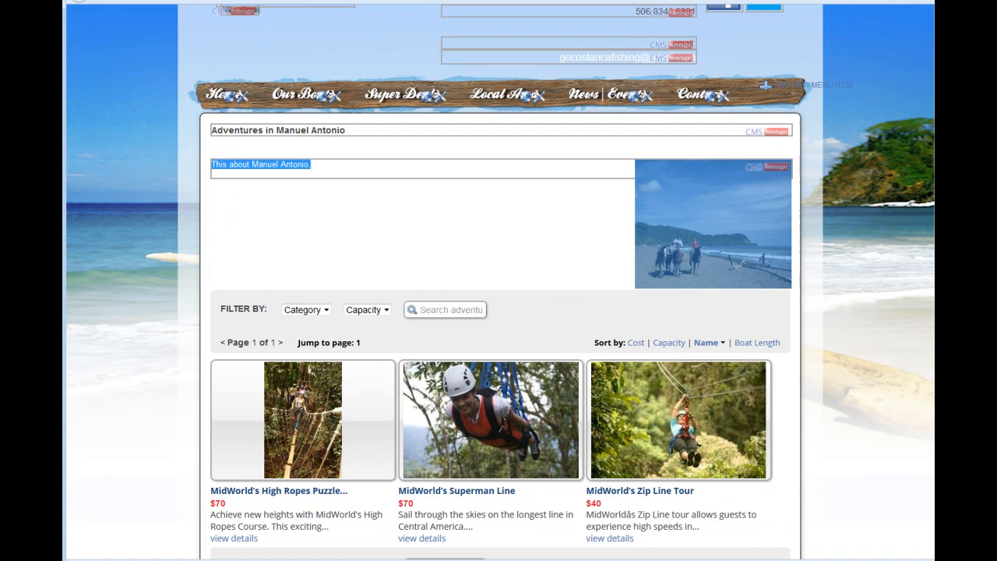
# Open the live version's scheduling form, pick the date 2013/11/25 00:00 and close it without adding a task.
pyautogui.scroll(3, 819, 262)
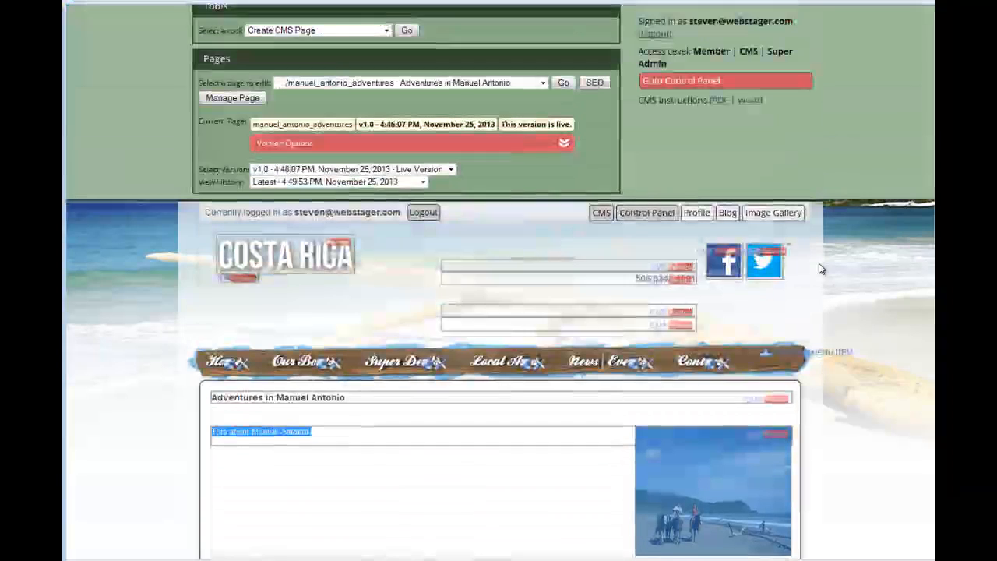
pyautogui.click(346, 149)
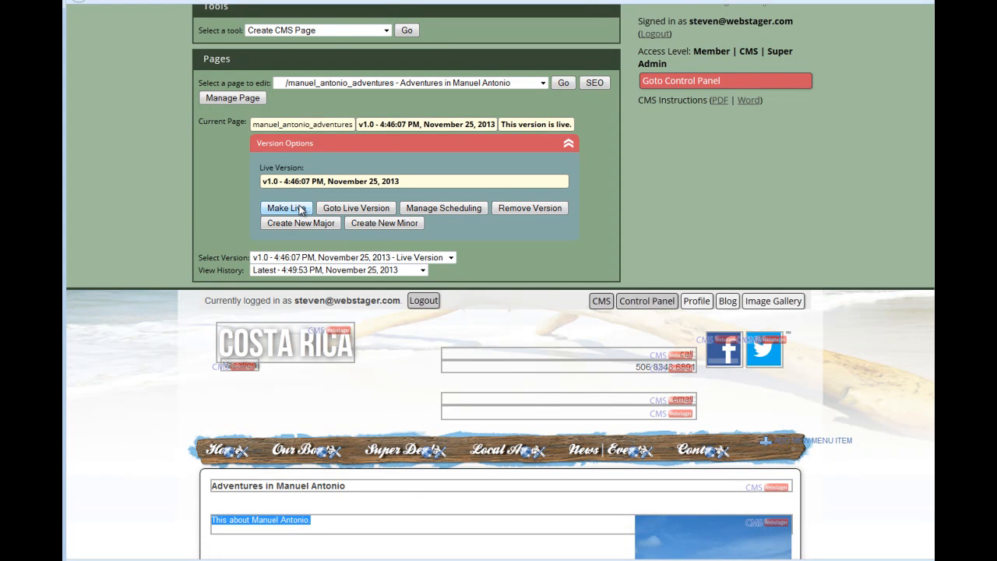
pyautogui.click(436, 207)
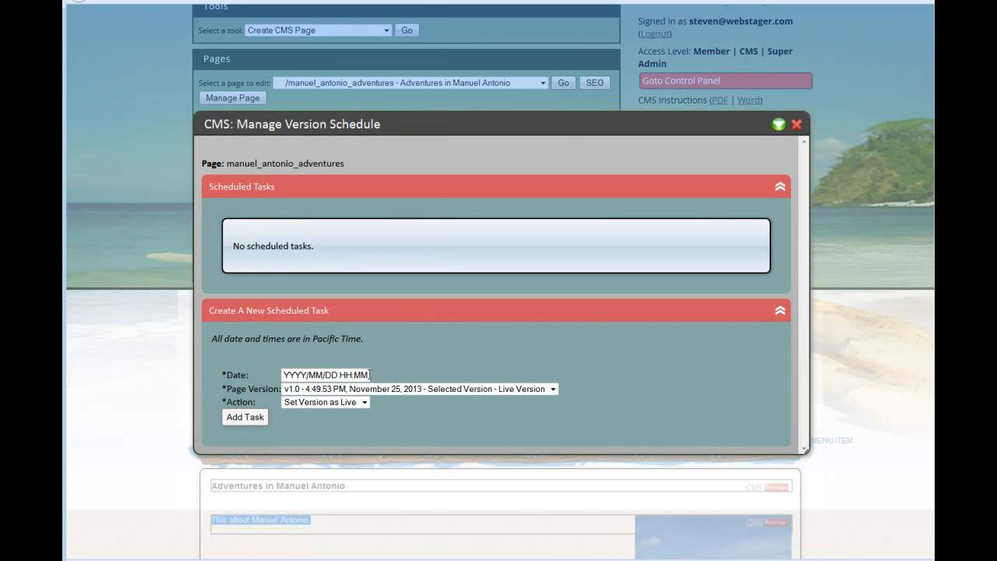
pyautogui.click(369, 374)
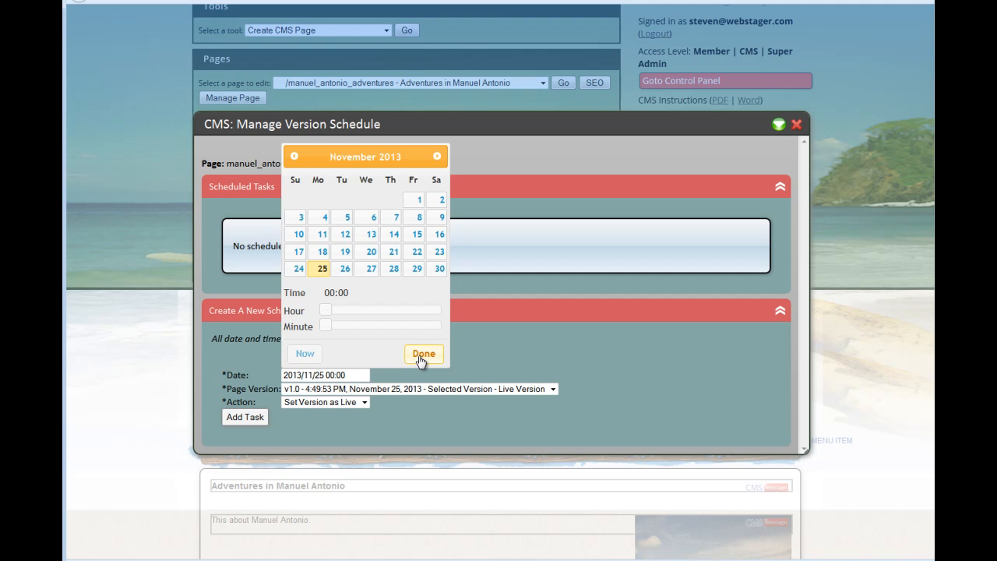
pyautogui.click(422, 354)
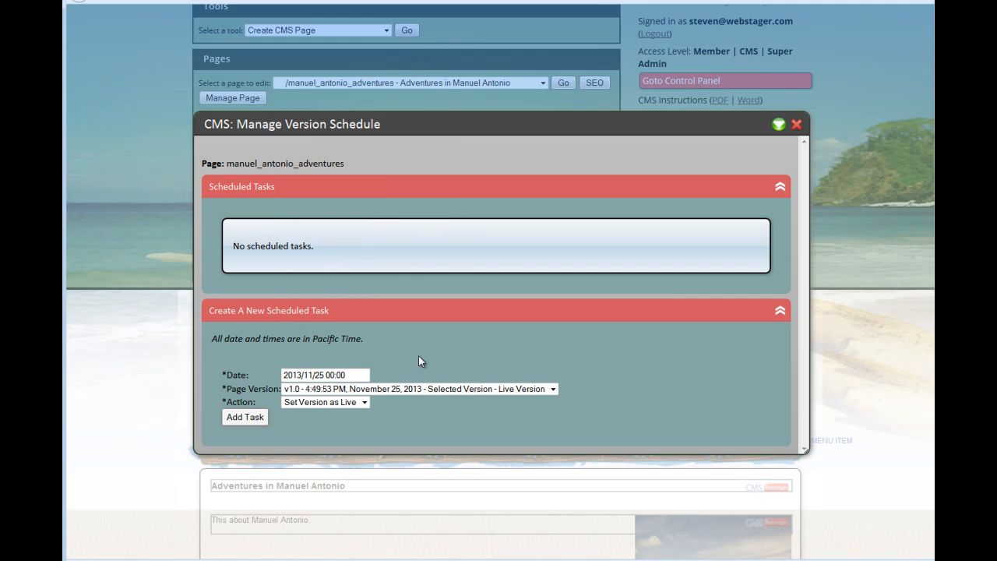
pyautogui.click(796, 126)
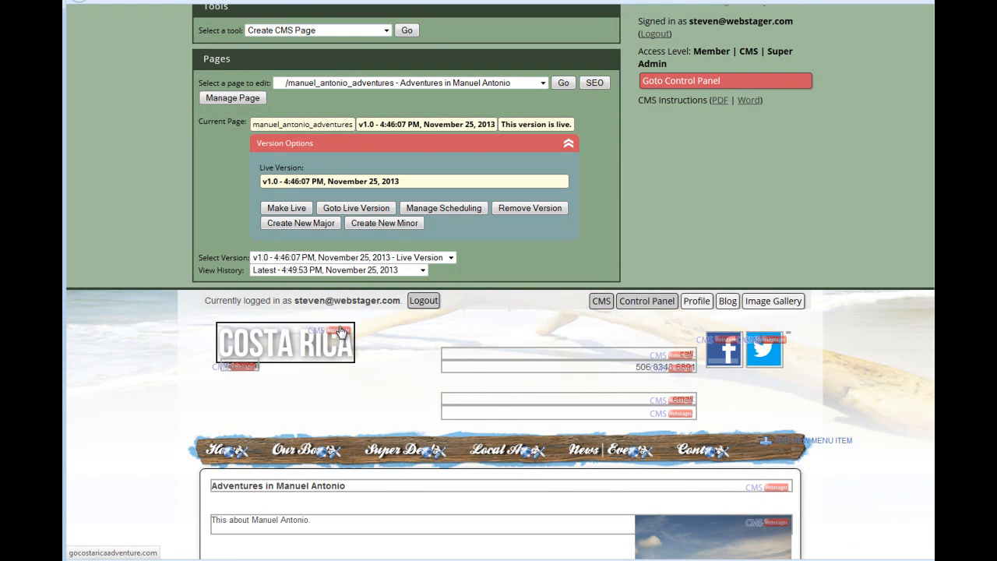
# View Revision 2 from the page's history and examine its heading, description and image.
pyautogui.click(423, 269)
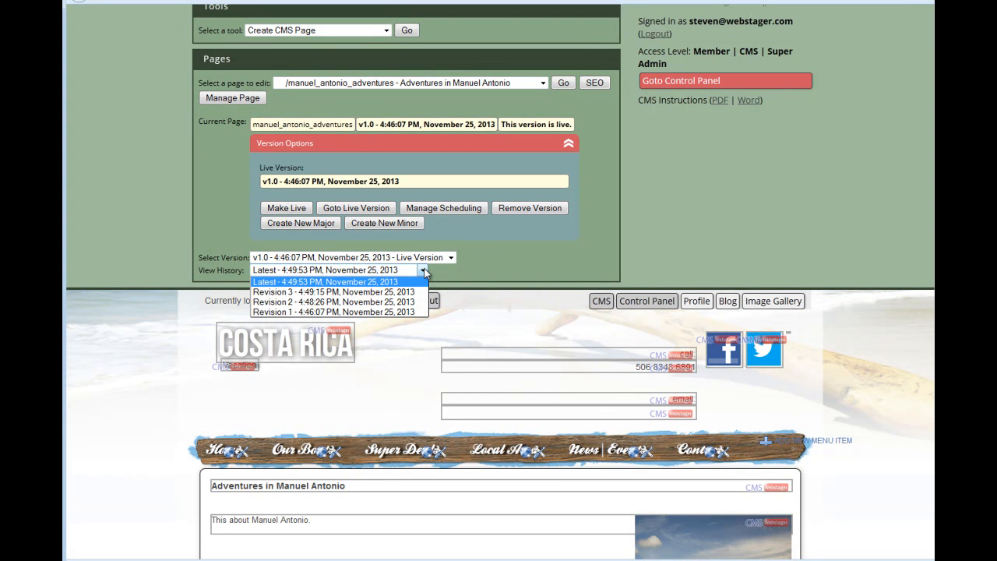
pyautogui.click(405, 304)
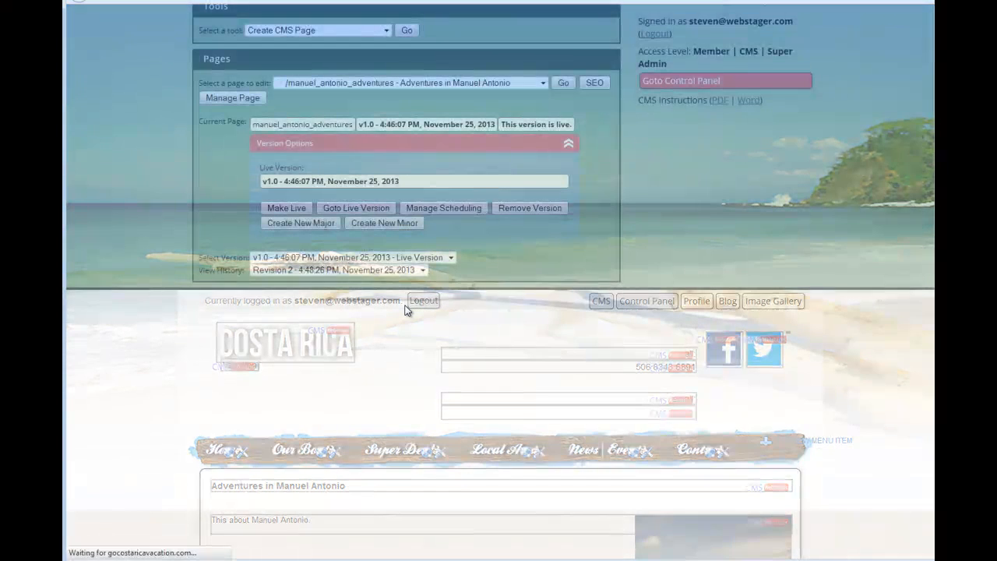
pyautogui.scroll(-2, 477, 419)
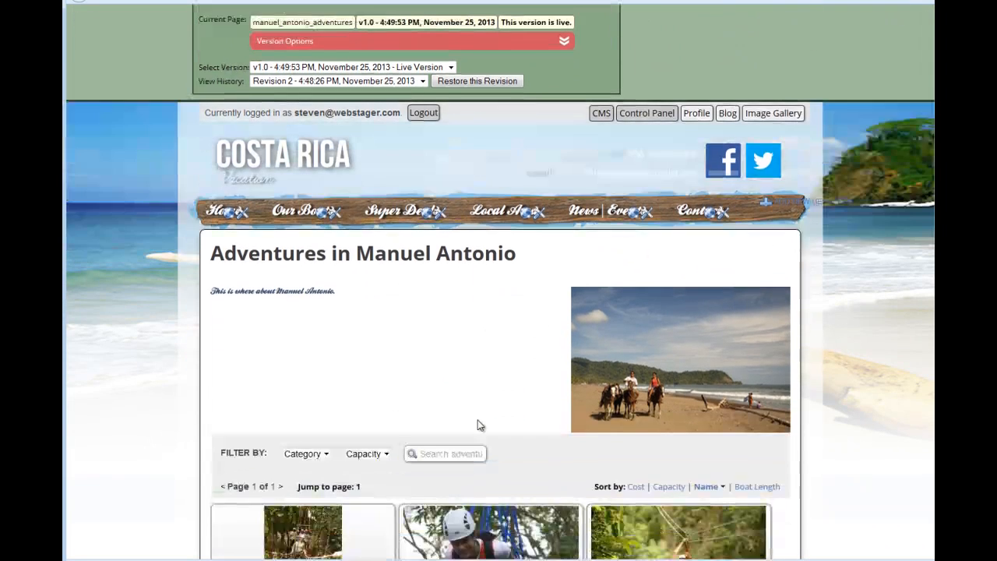
pyautogui.scroll(2, 474, 420)
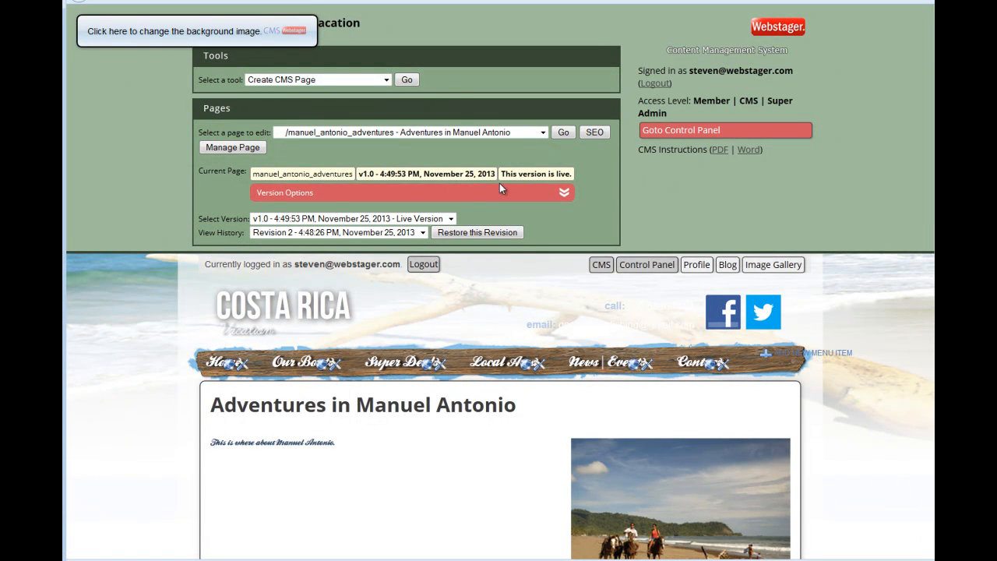
pyautogui.click(143, 411)
pyautogui.scroll(-3, 144, 413)
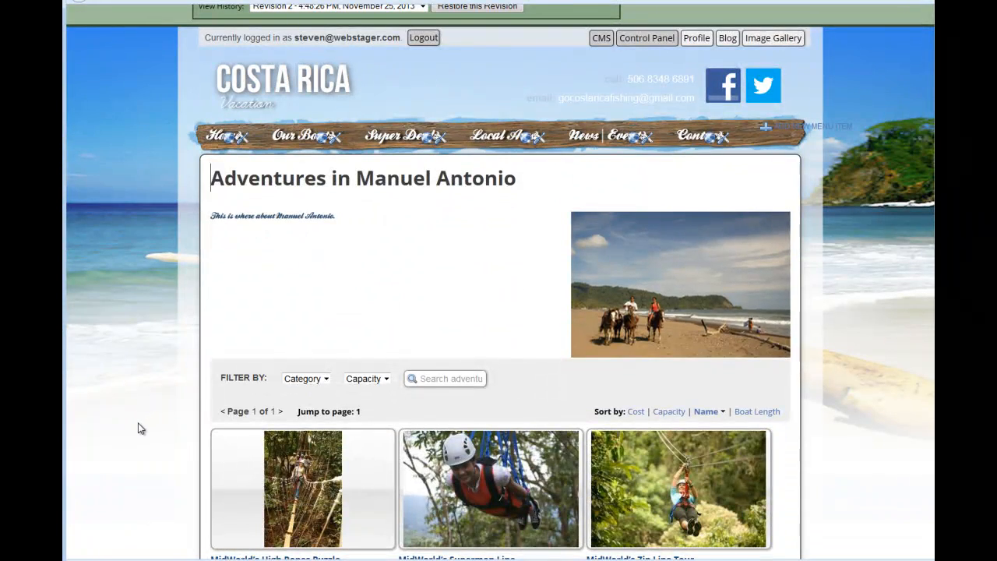
pyautogui.scroll(3, 141, 428)
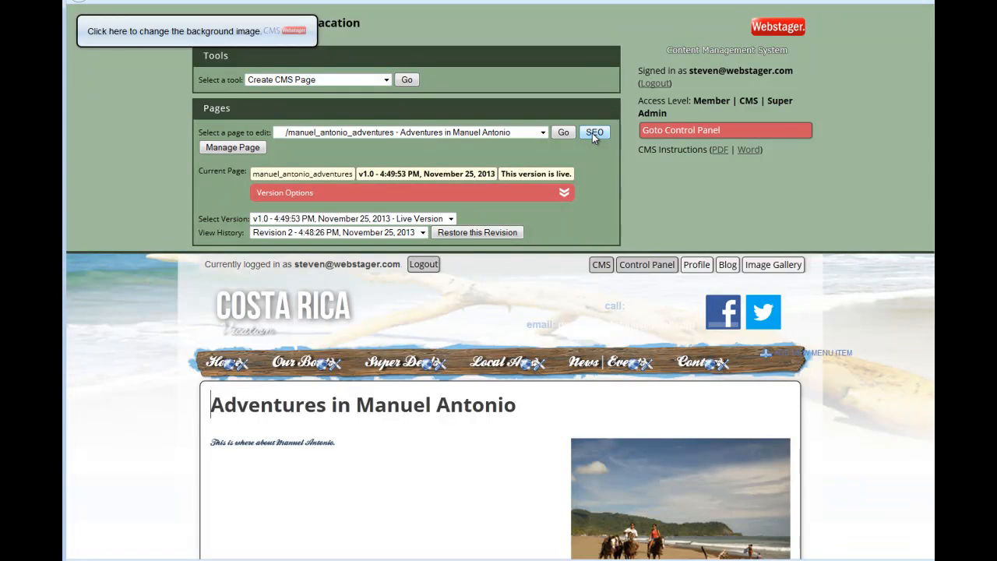
# Review the page's search engine optimization tags and its page management settings, closing both without changes.
pyautogui.click(593, 132)
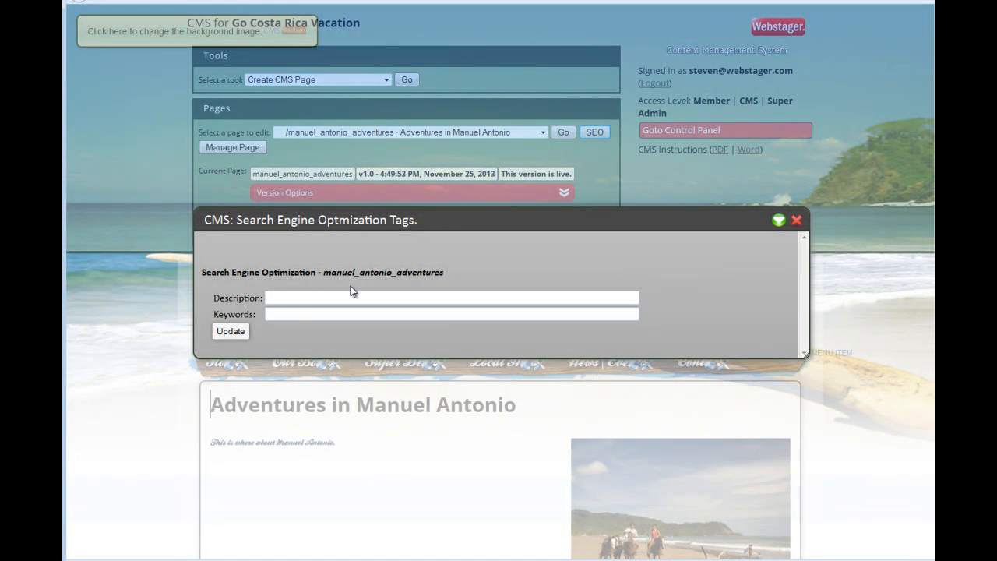
pyautogui.click(796, 220)
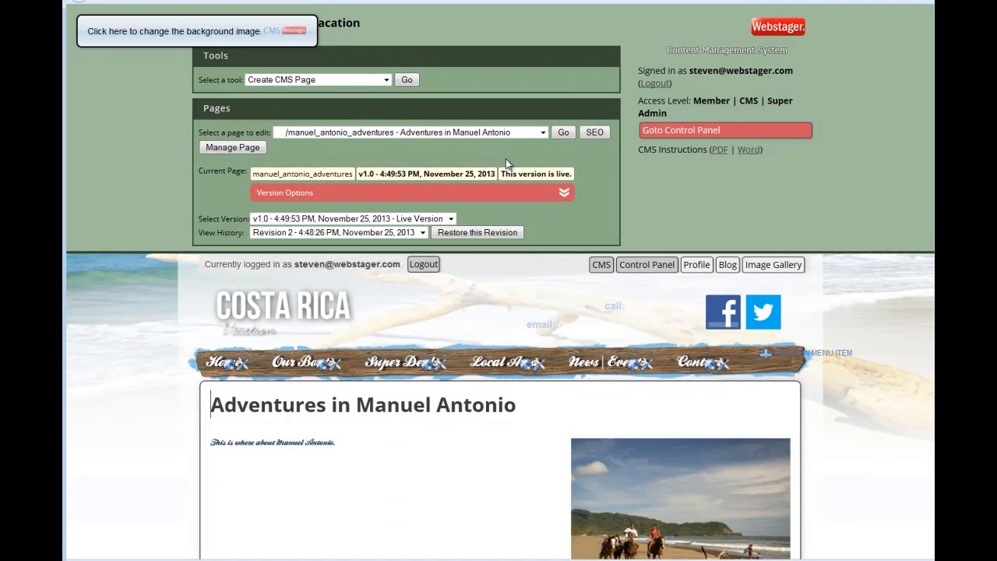
pyautogui.click(234, 148)
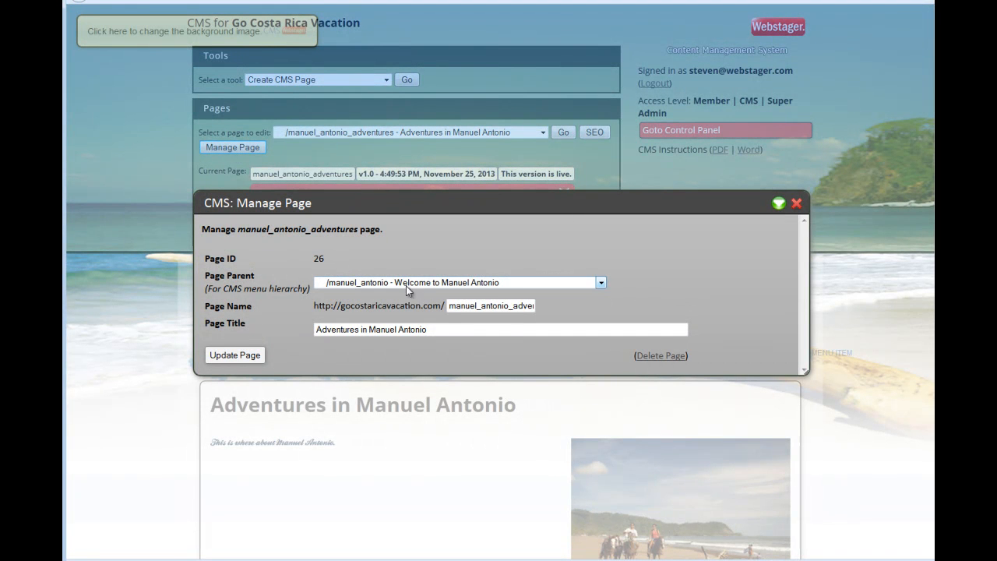
pyautogui.click(796, 204)
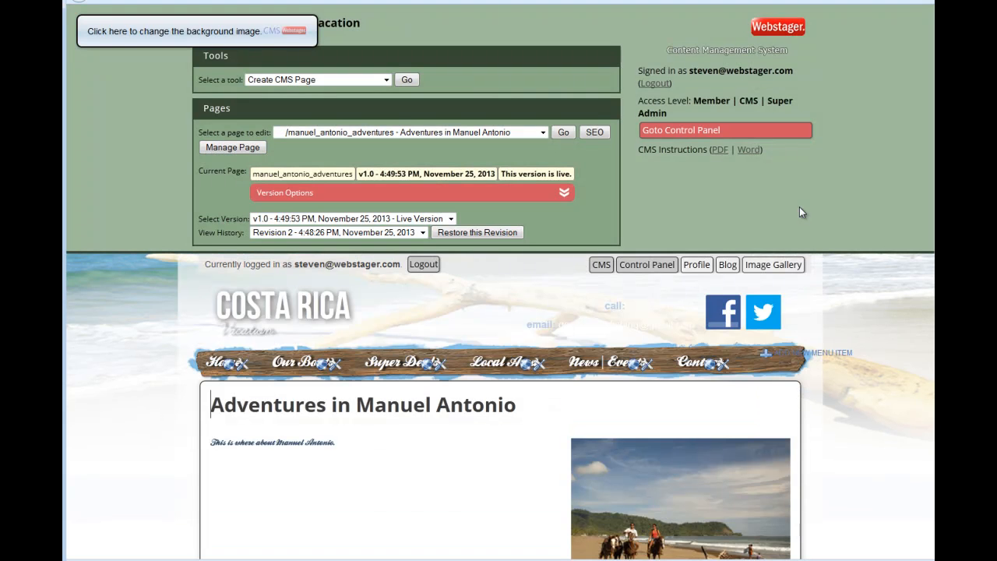
# Start creating a CMS page with the default template and set its parent to /home.
pyautogui.click(406, 80)
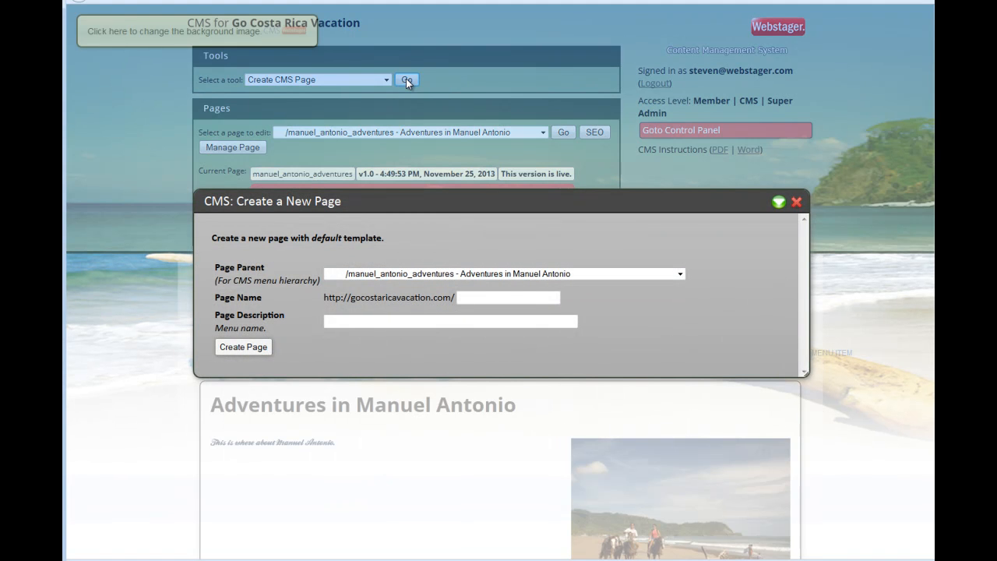
pyautogui.click(681, 273)
pyautogui.moveTo(683, 372); pyautogui.dragTo(683, 325)
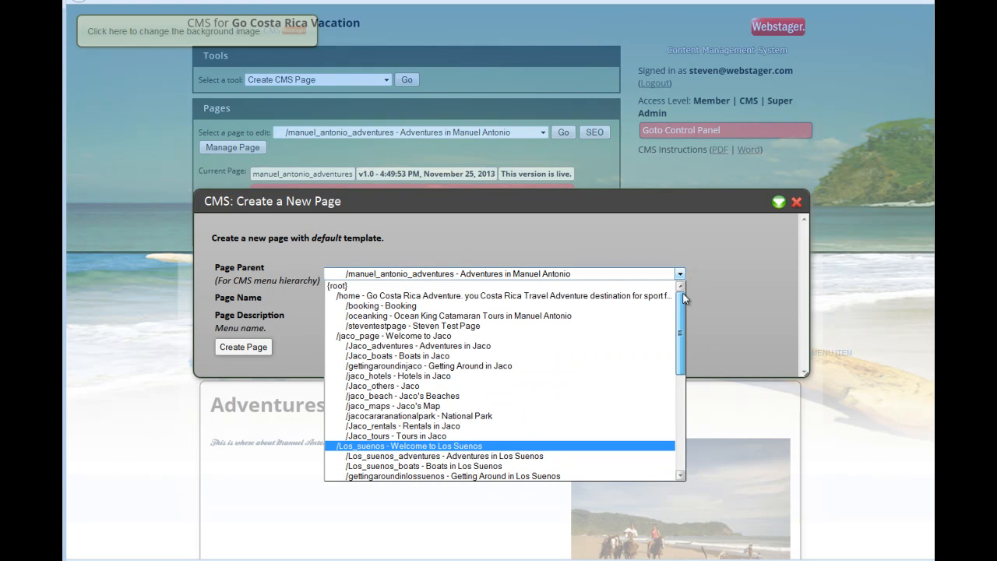
pyautogui.click(387, 297)
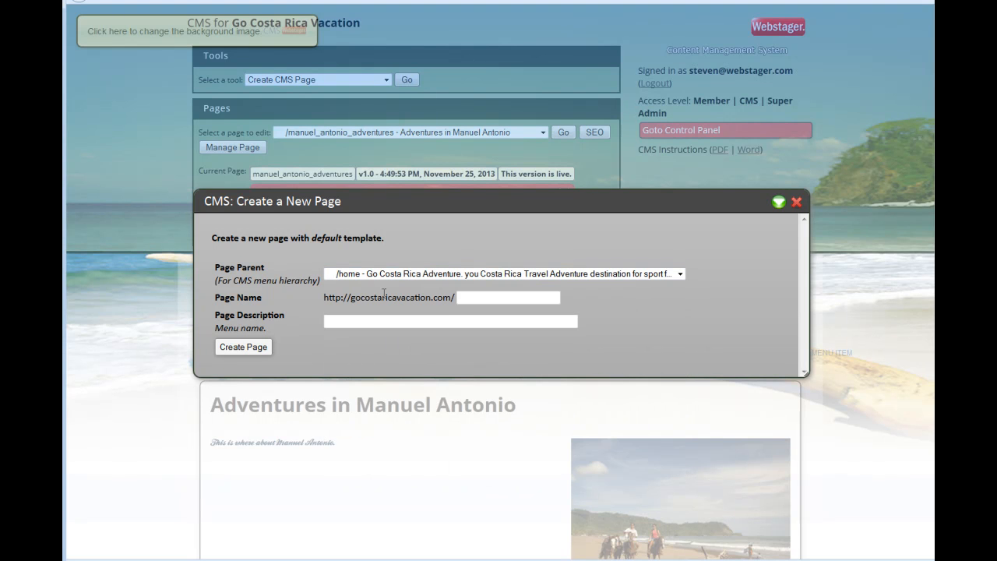
# Set the new page's name to the site editor's lowercase first name followed by "_photo".
pyautogui.click(499, 299)
pyautogui.write('ste')
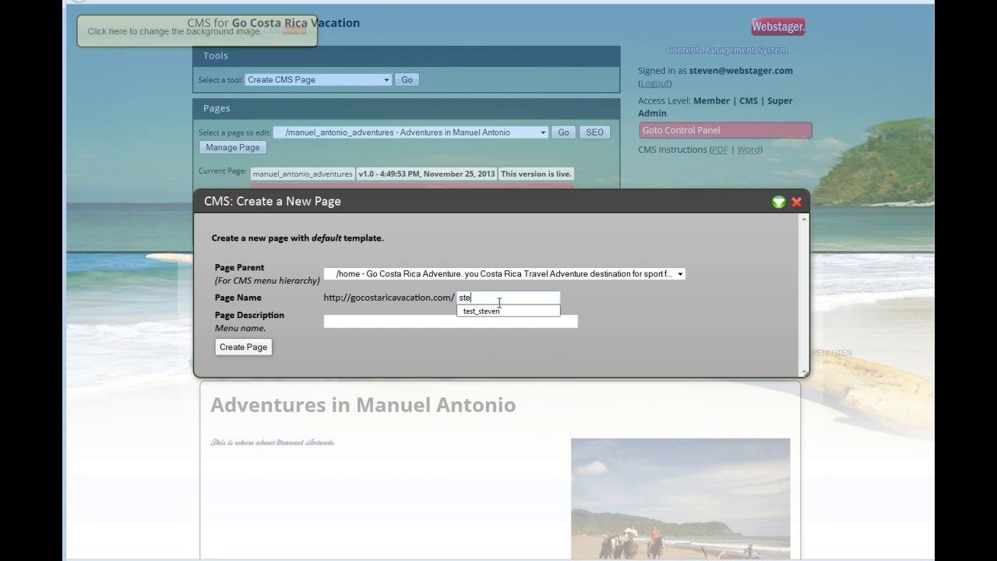
pyautogui.write('ven_pi')
pyautogui.press('BackSpace')
pyautogui.write('oto')
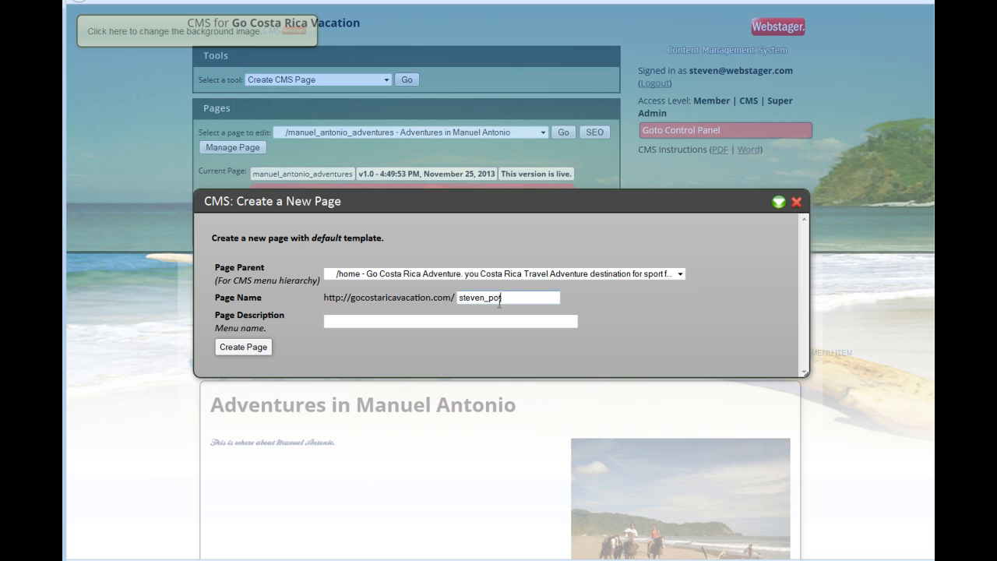
pyautogui.press('BackSpace')
pyautogui.press('BackSpace')
pyautogui.press('BackSpace')
pyautogui.write('hoto')
# Enter the editor's first name followed by "Photo page test" as the page description and create the page.
pyautogui.click(381, 319)
pyautogui.write('Steven')
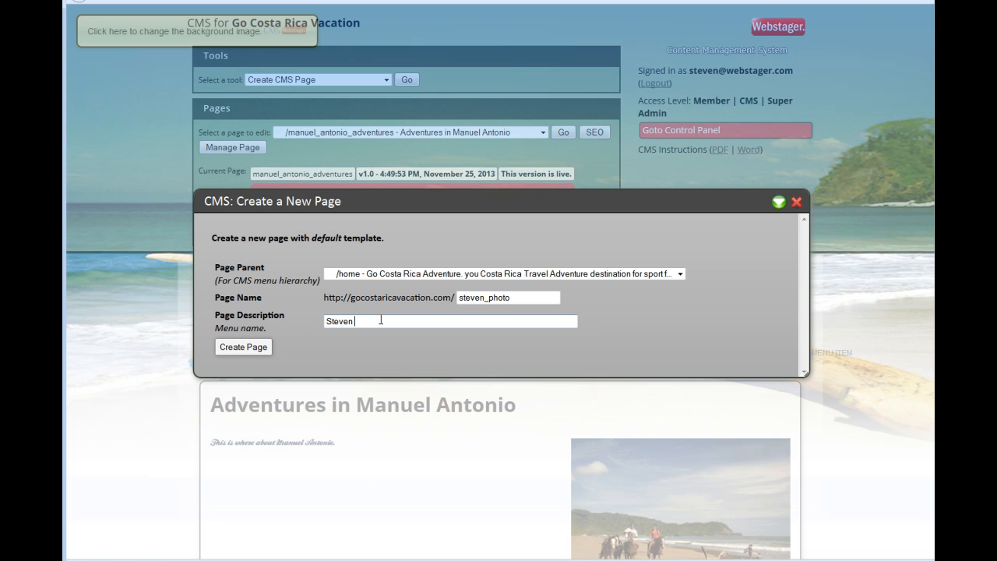
pyautogui.write(' Phoit')
pyautogui.press('BackSpace')
pyautogui.write('to page test')
pyautogui.click(241, 350)
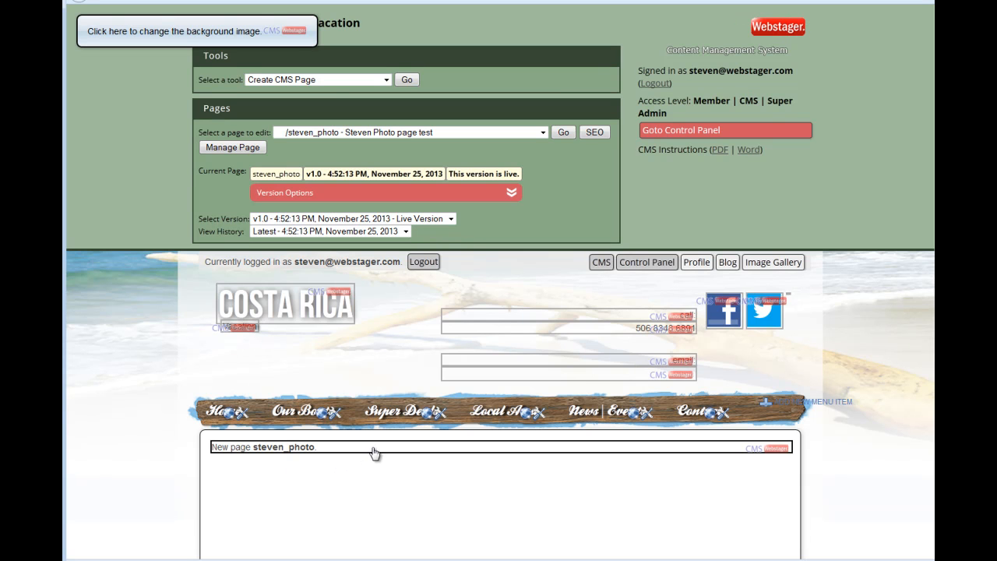
# Replace the placeholder text in the new page's main content section with the copied Social Community Facebook, Instagram, Photo App text.
pyautogui.click(375, 450)
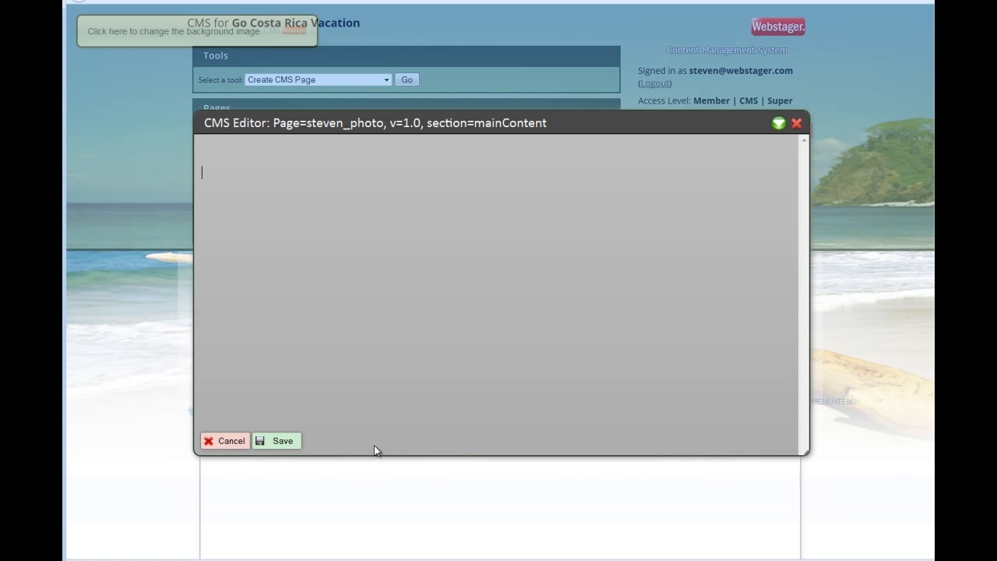
pyautogui.moveTo(309, 221); pyautogui.dragTo(205, 221)
pyautogui.press('Delete')
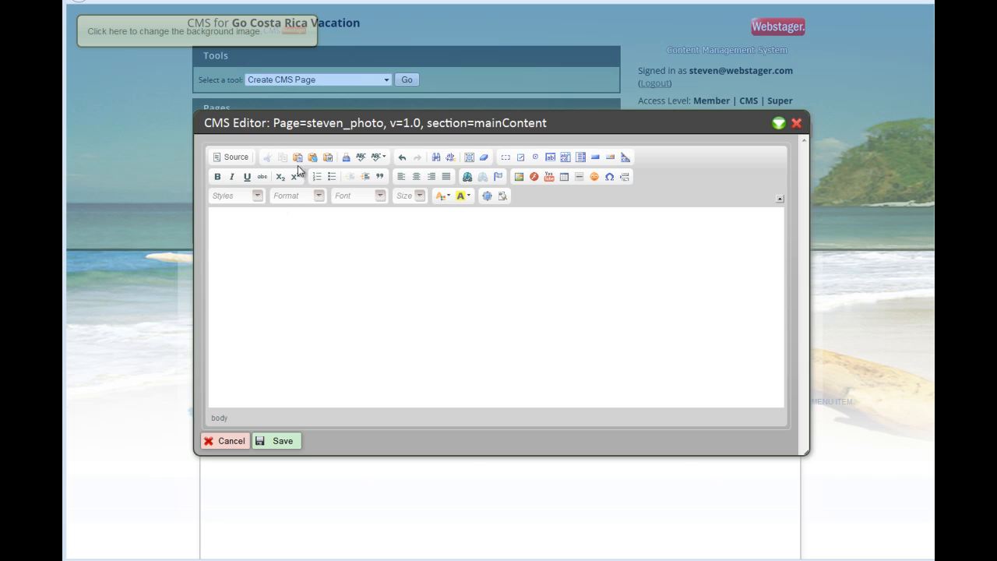
pyautogui.click(326, 158)
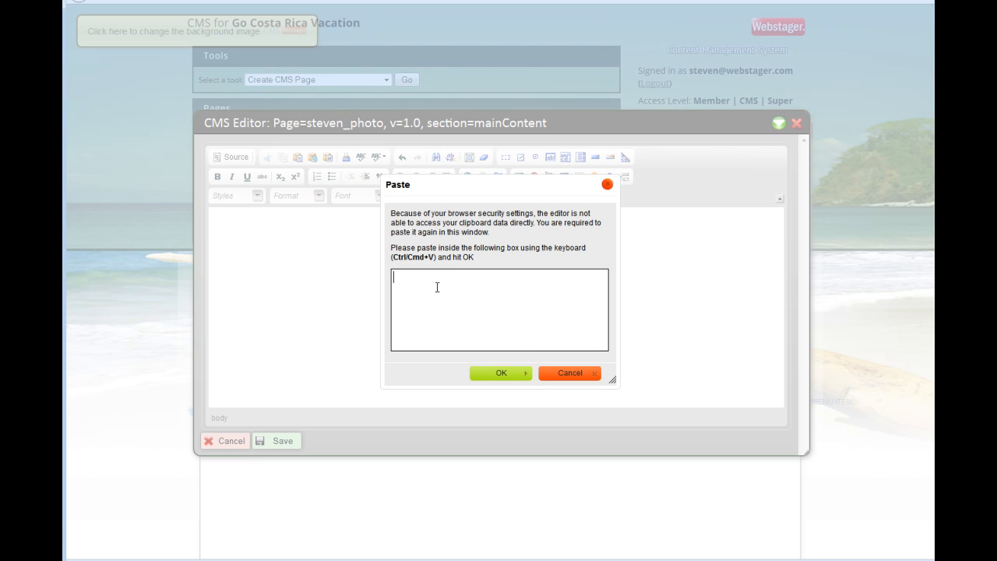
pyautogui.hotkey('ctrl', 'v')
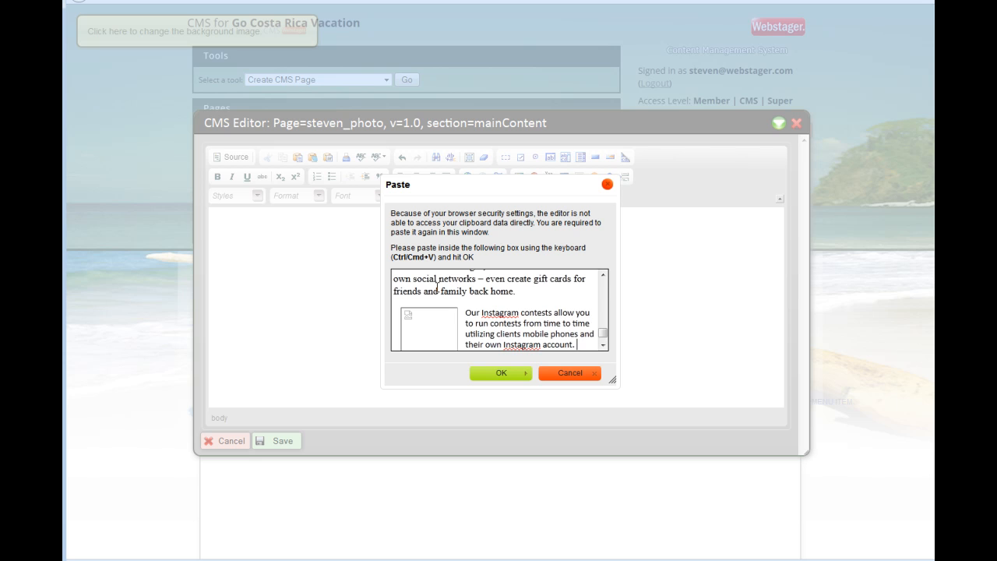
pyautogui.click(501, 374)
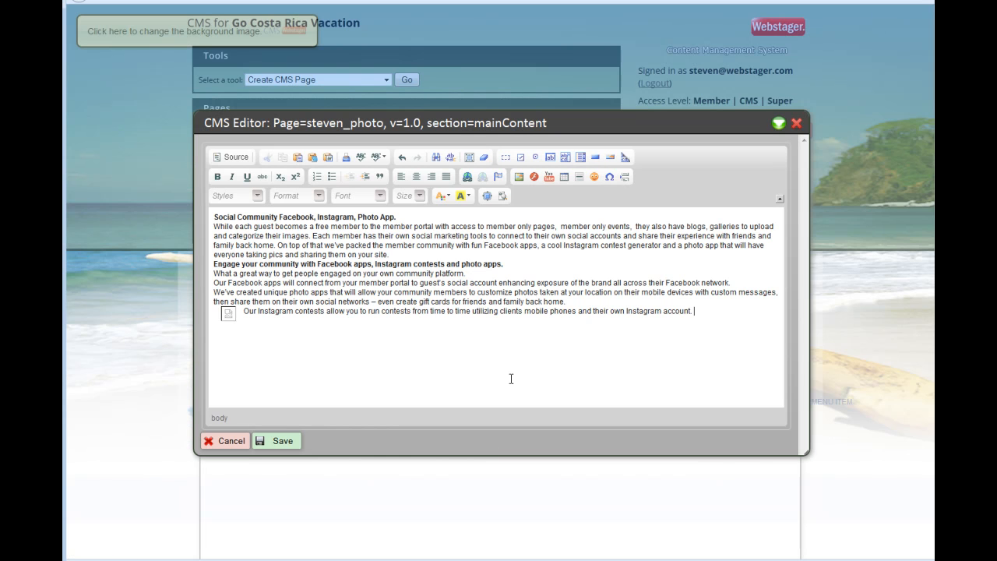
# Delete the broken image from the pasted text and add blank lines to set off the two bold headings.
pyautogui.click(223, 315)
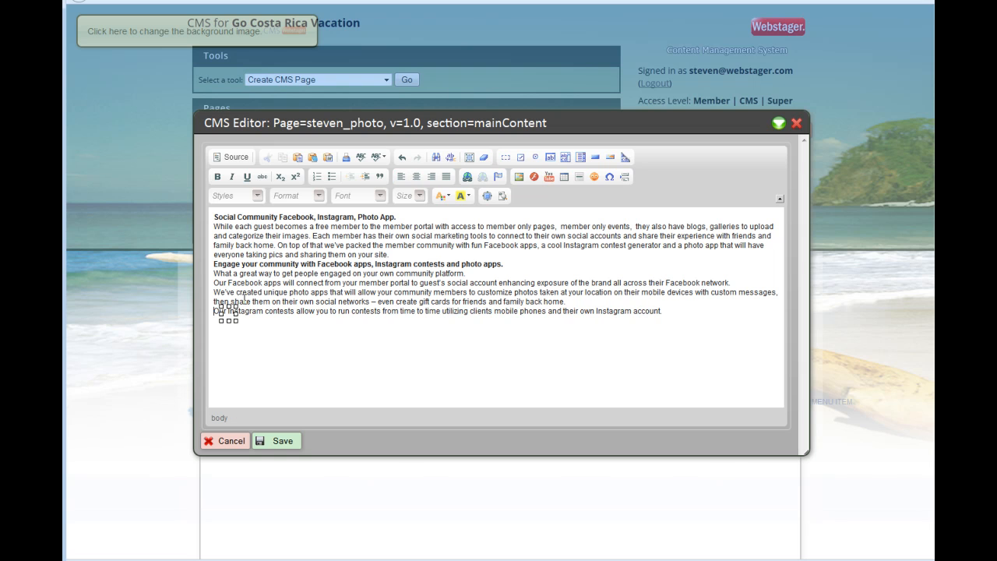
pyautogui.click(406, 220)
pyautogui.press('Return')
pyautogui.press('Return')
pyautogui.click(526, 282)
pyautogui.press('Return')
# Join the community platform and Facebook apps lines into one paragraph, and separate the photo apps and Instagram contests paragraphs with blank lines.
pyautogui.click(479, 300)
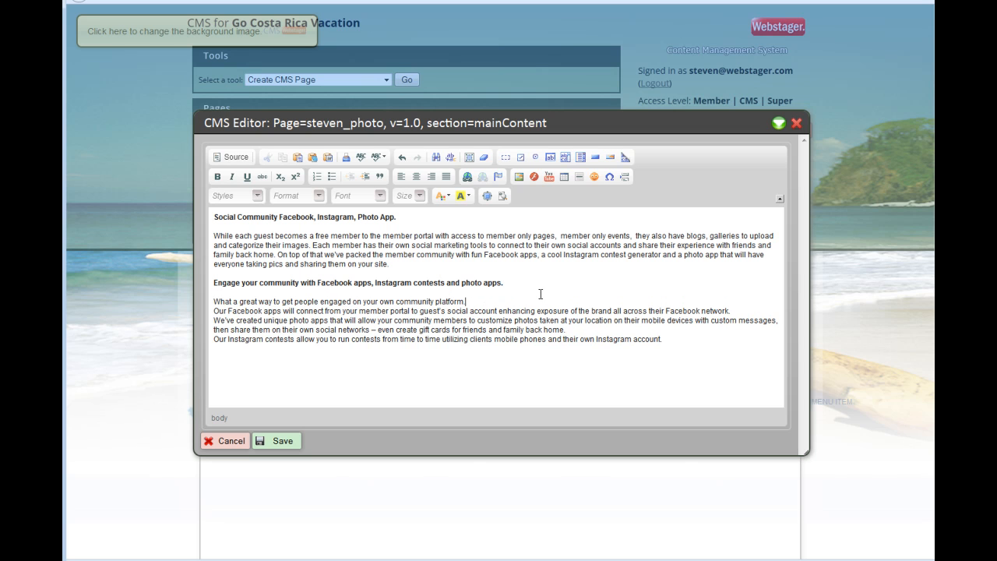
pyautogui.press('Delete')
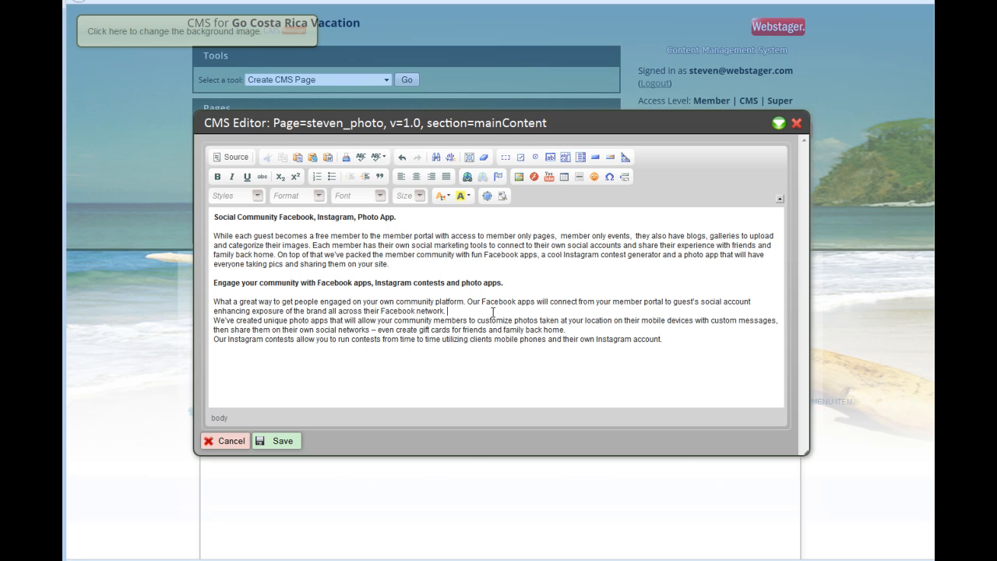
pyautogui.press('Delete')
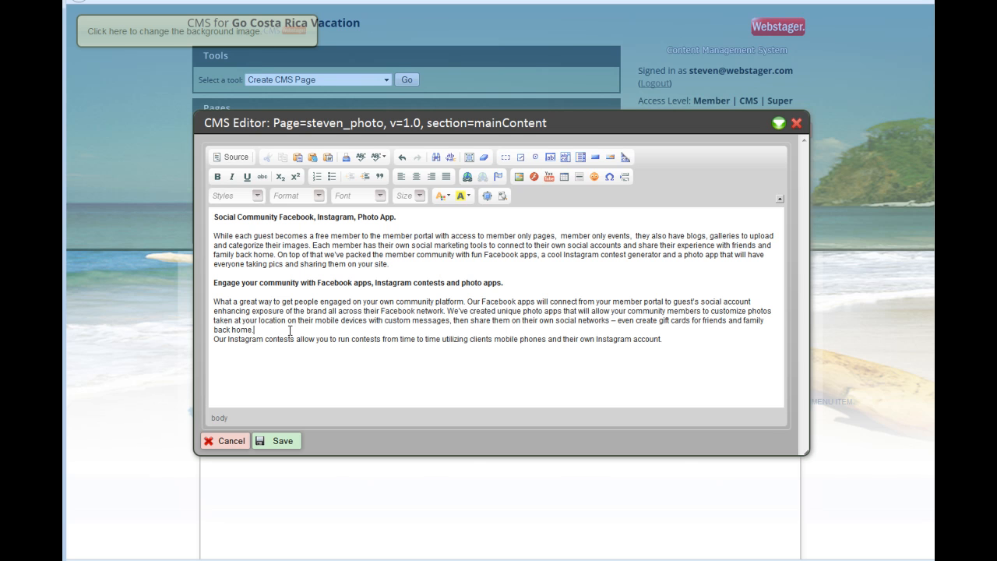
pyautogui.press('Return')
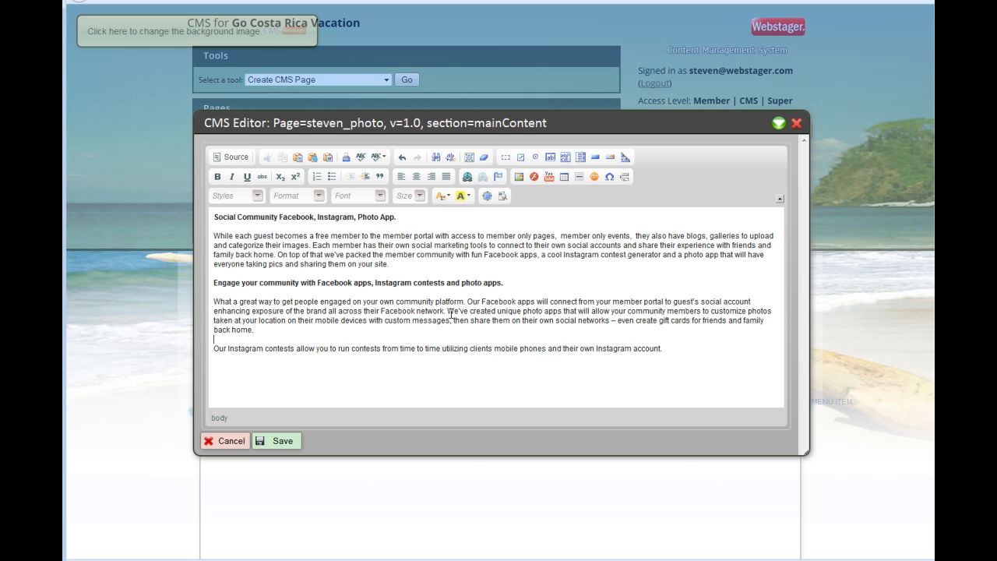
pyautogui.click(448, 311)
pyautogui.press('Return')
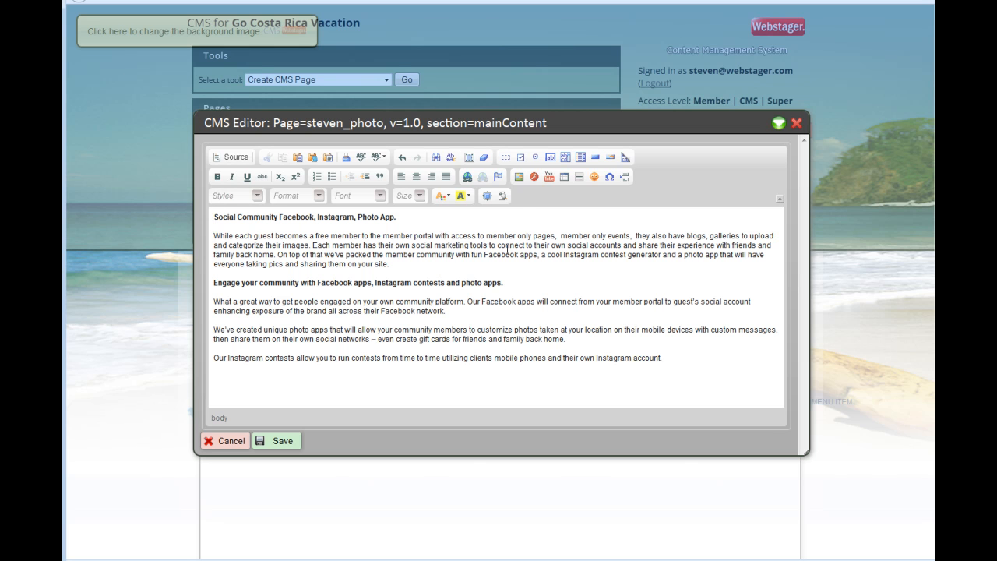
# Find the photo of the leaping fish before mountains in the "costa rica fishing" image results and copy its image address.
pyautogui.click(518, 178)
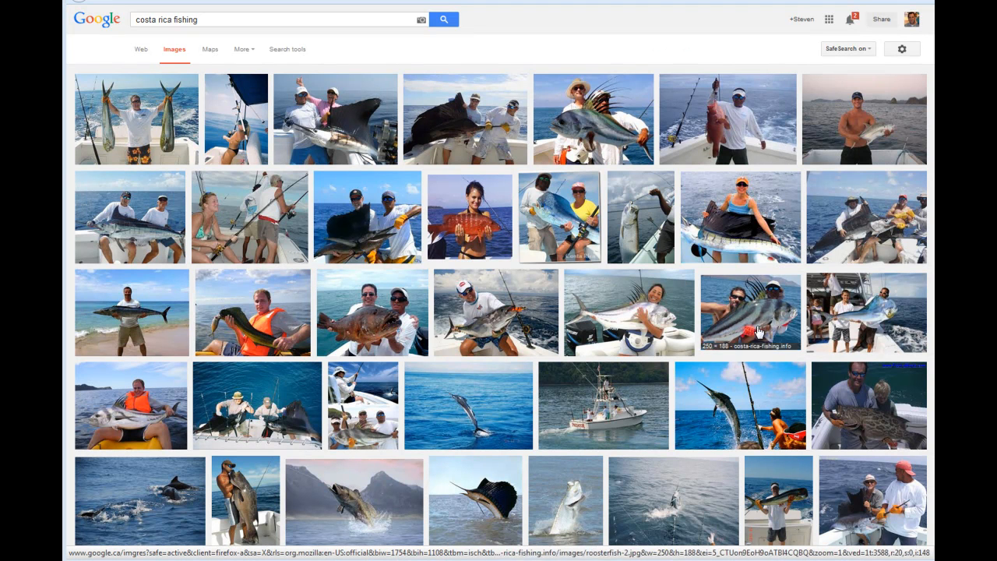
pyautogui.rightClick(454, 223)
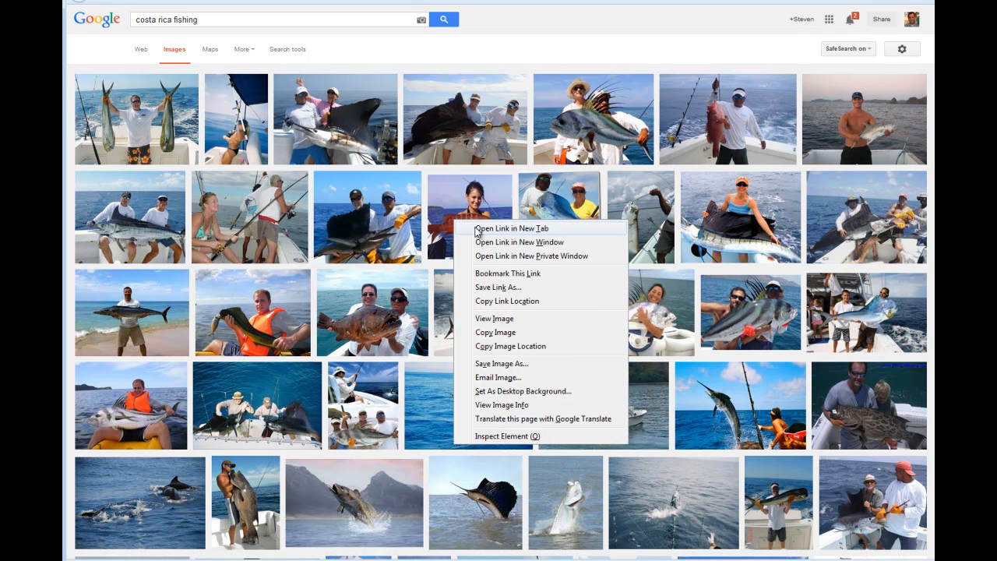
pyautogui.click(477, 226)
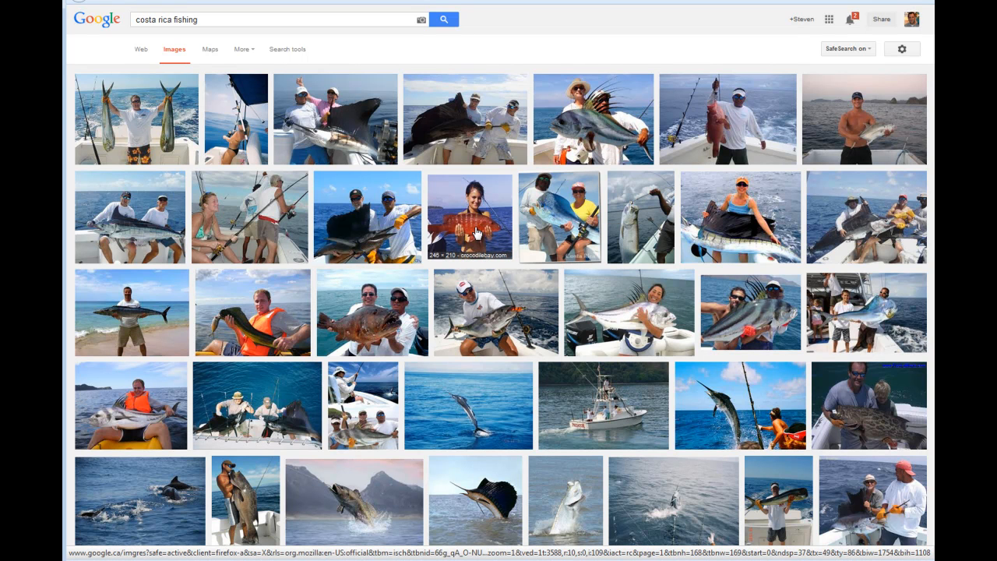
pyautogui.click(366, 524)
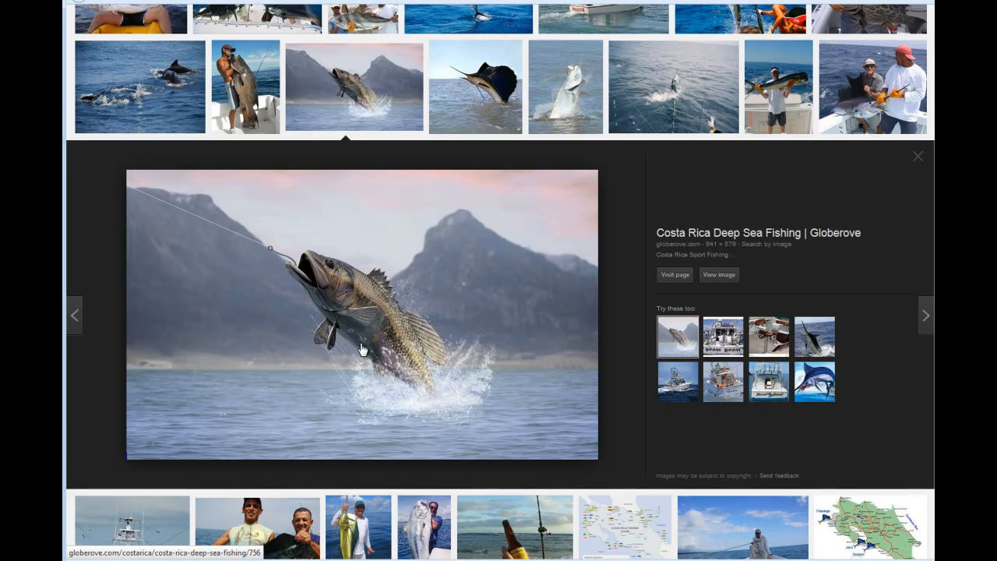
pyautogui.rightClick(361, 350)
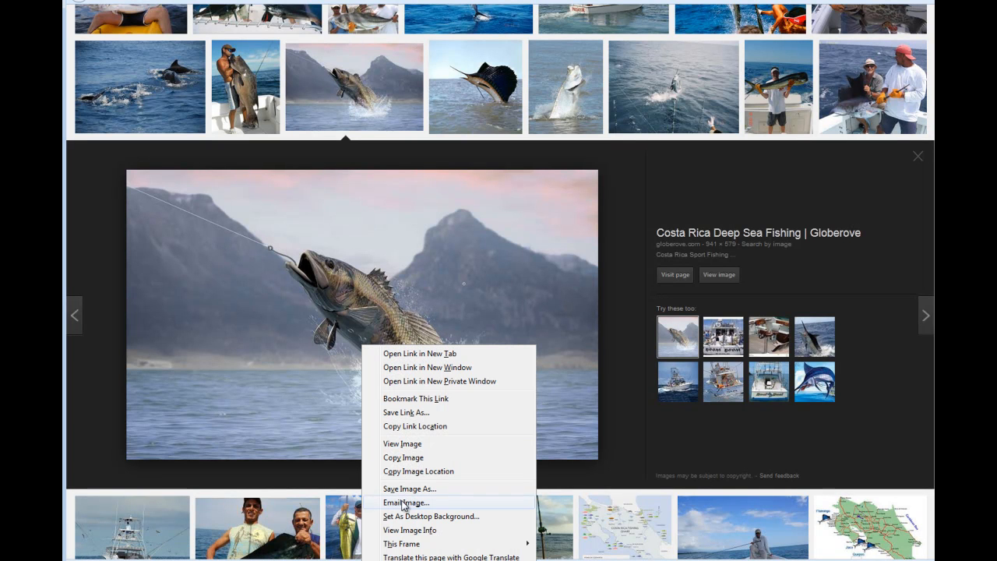
pyautogui.click(411, 530)
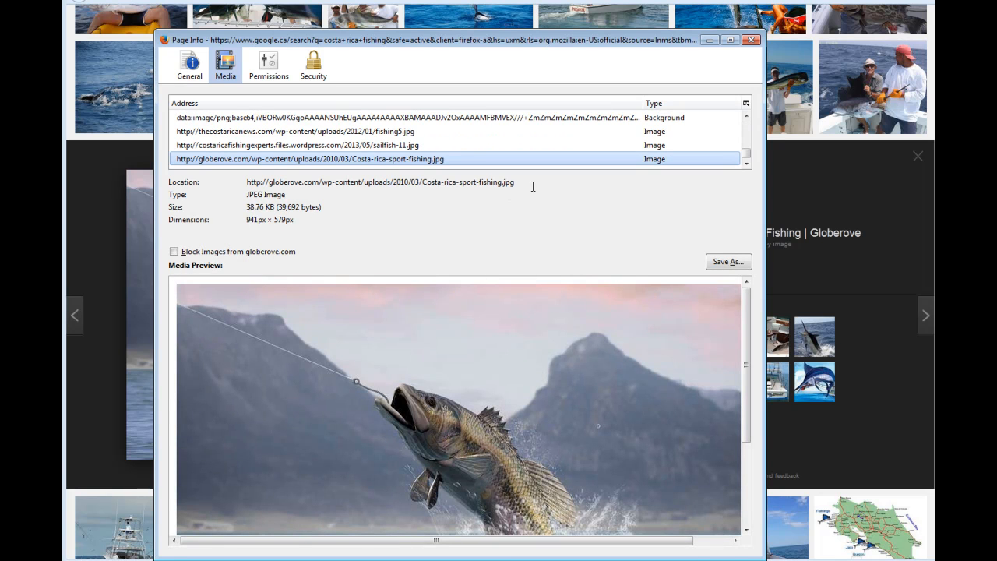
pyautogui.moveTo(533, 186); pyautogui.dragTo(248, 187)
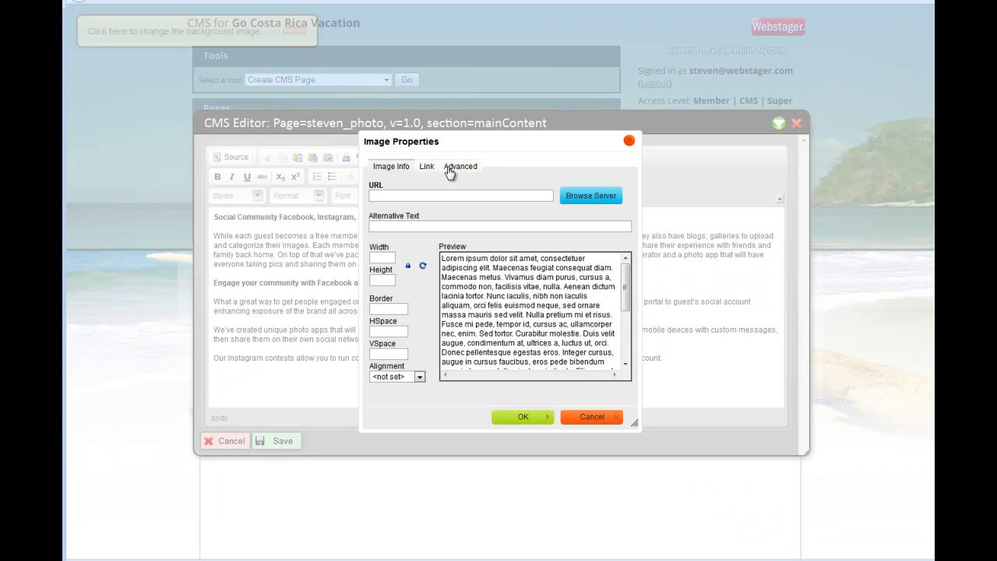
# Insert the Costa-rica-sport-fishing.jpg image into the main content section from the copied web address.
pyautogui.hotkey('ctrl', 'v')
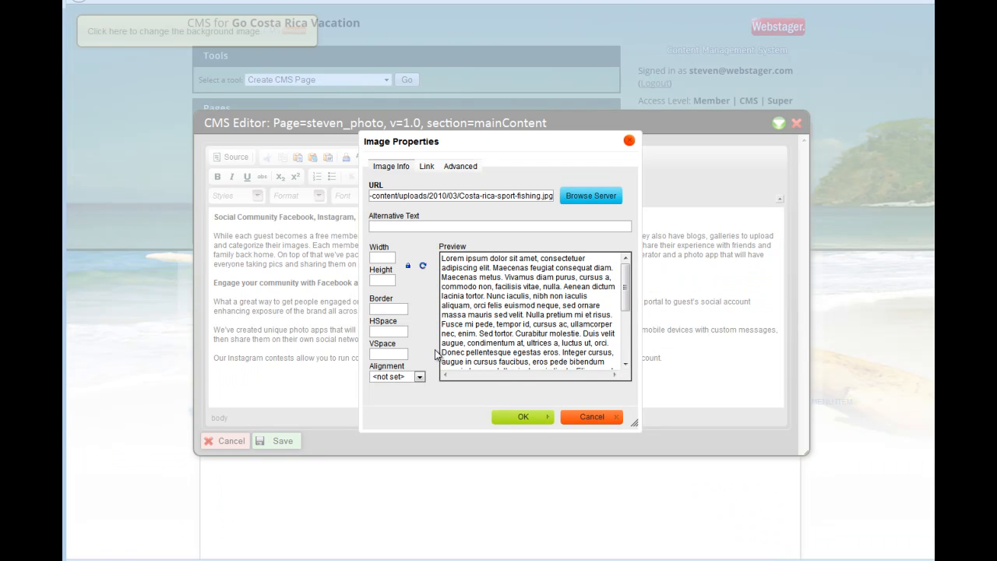
pyautogui.click(514, 417)
pyautogui.scroll(-5, 515, 277)
pyautogui.scroll(3, 515, 277)
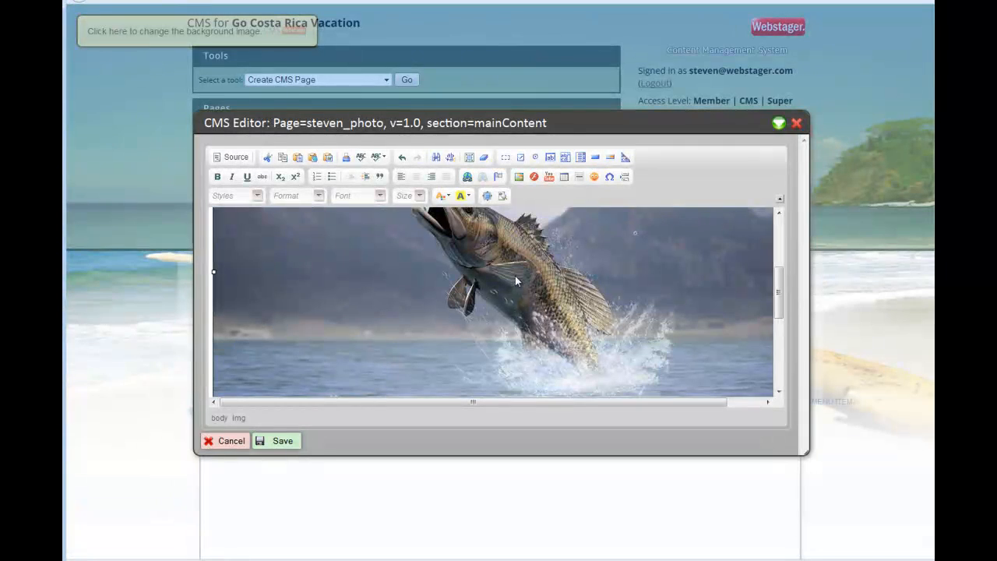
# Set the inserted fish image's width to 450 with its proportions locked.
pyautogui.click(519, 176)
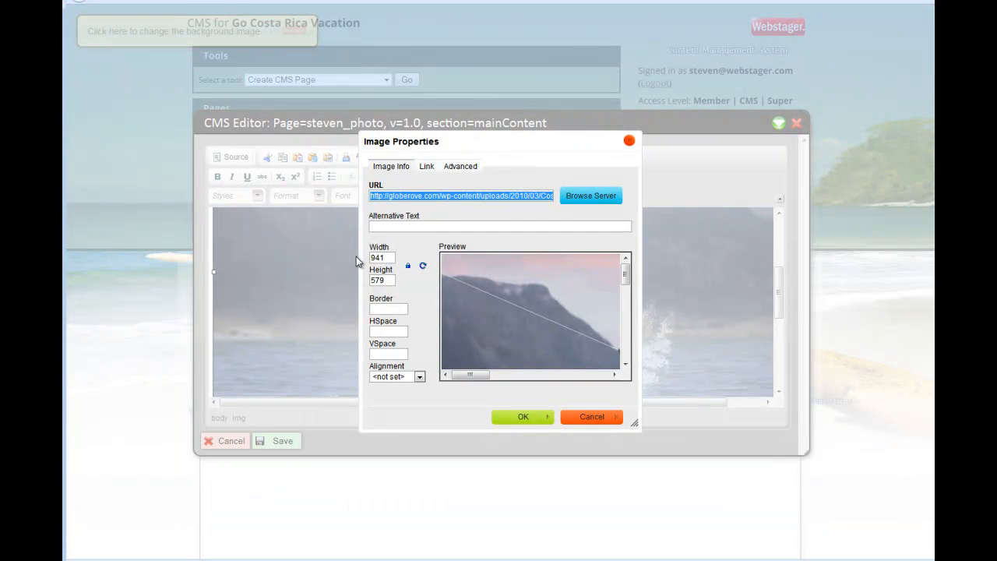
pyautogui.moveTo(389, 257); pyautogui.dragTo(365, 260)
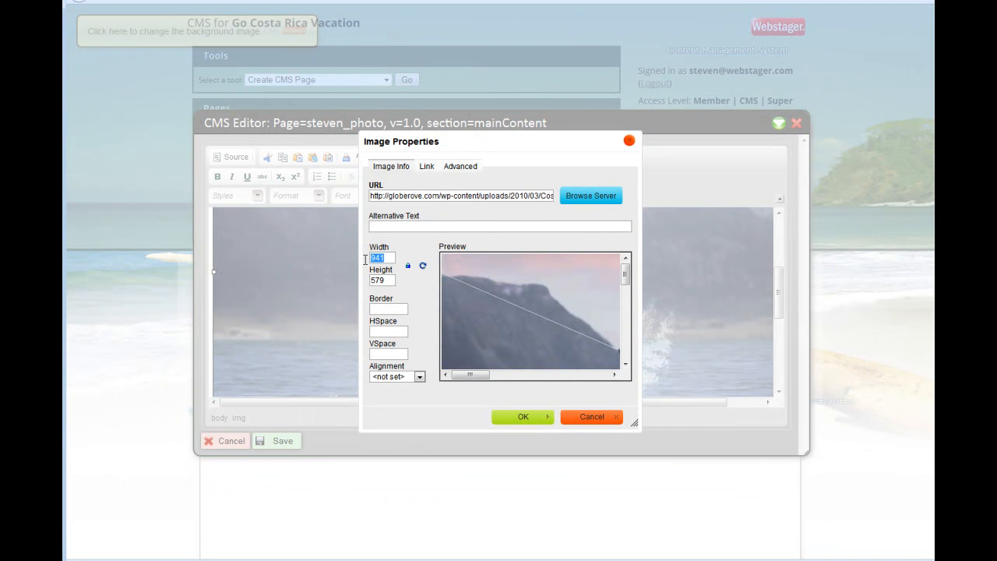
pyautogui.write('450')
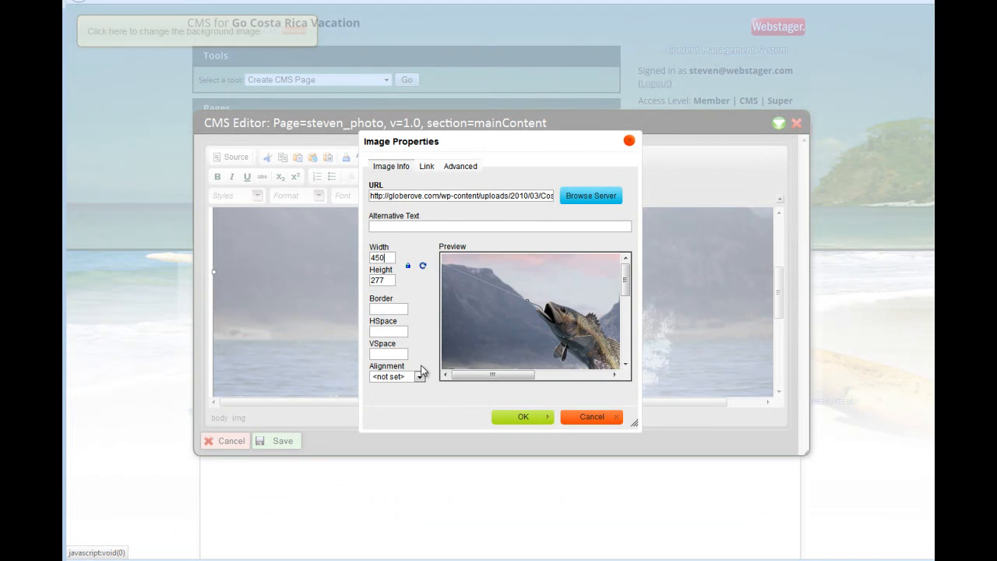
# Give the fish image horizontal and vertical spacing of 10 and align it right so the text wraps around it.
pyautogui.click(384, 332)
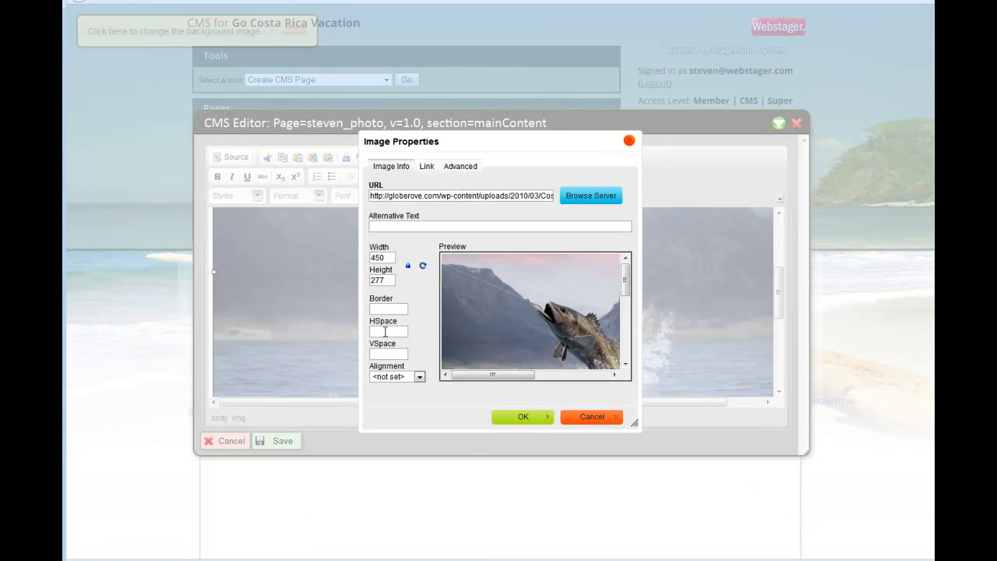
pyautogui.write('10')
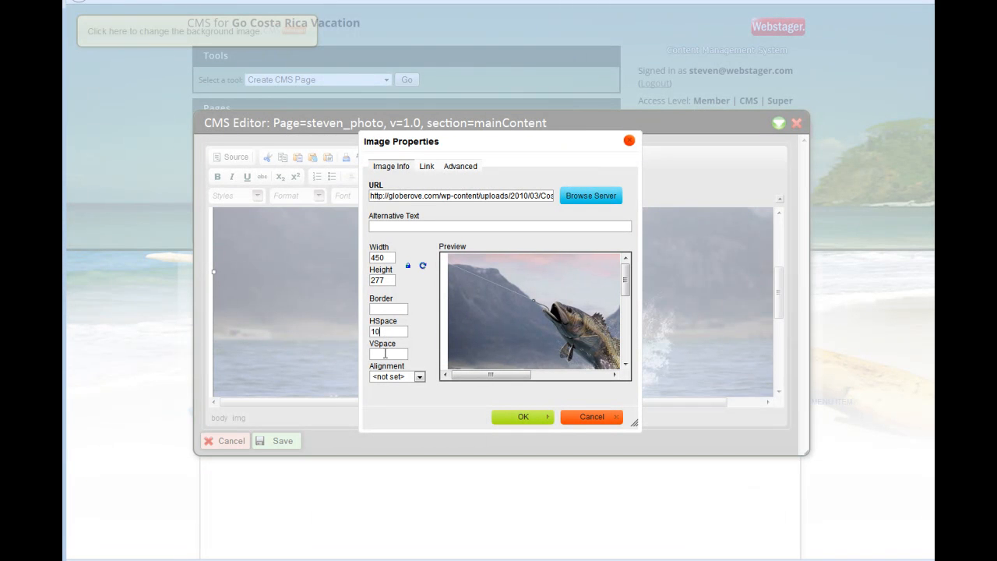
pyautogui.click(385, 354)
pyautogui.write('10')
pyautogui.click(419, 376)
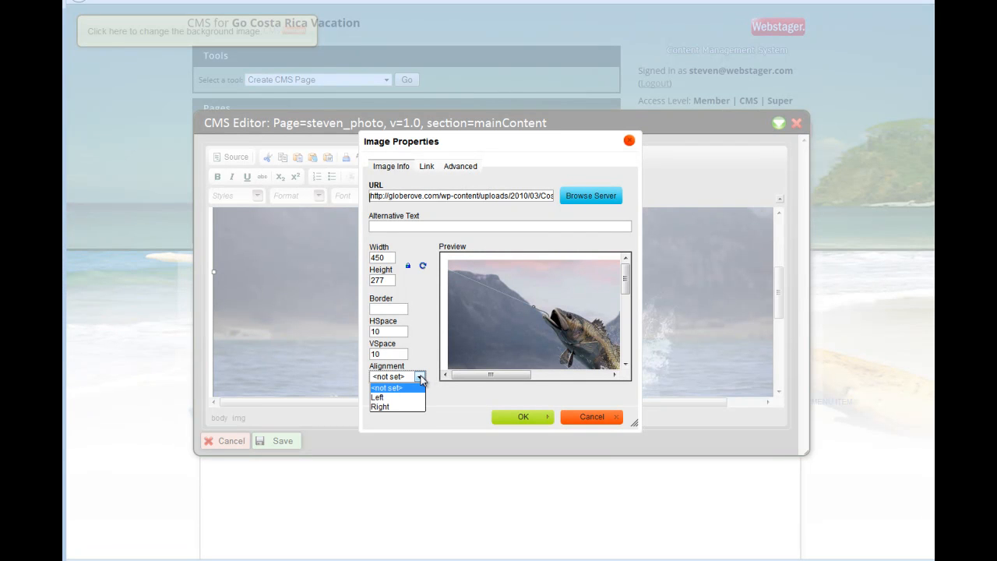
pyautogui.click(411, 407)
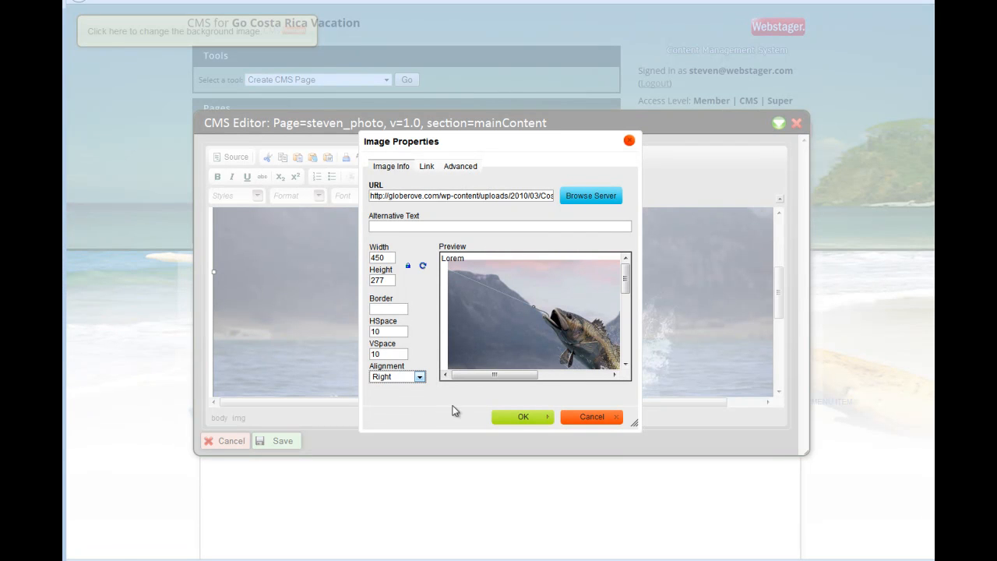
pyautogui.click(521, 418)
pyautogui.scroll(3, 509, 368)
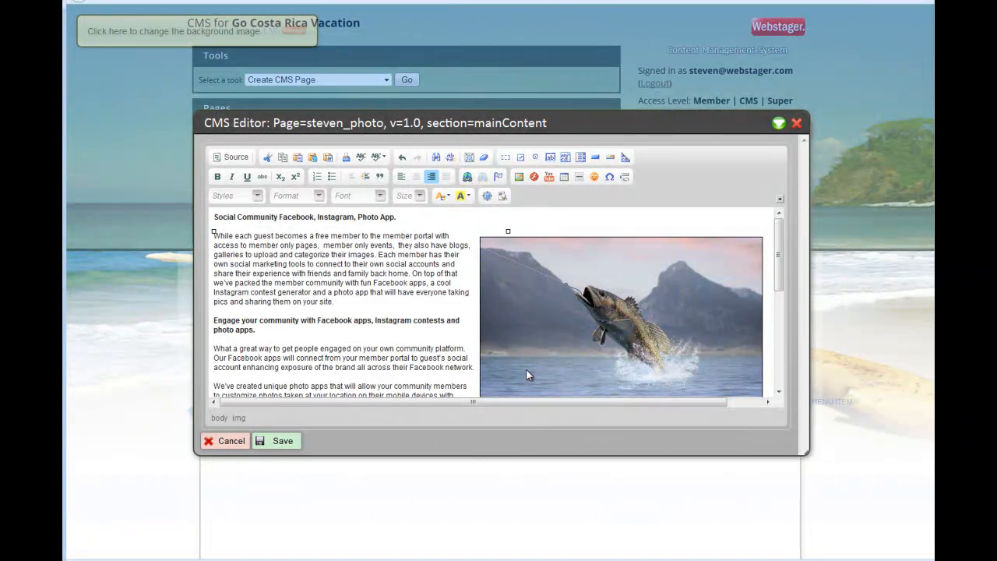
# Check the wrapped text and image layout in the editor and save the main content section.
pyautogui.scroll(-5, 526, 368)
pyautogui.scroll(5, 525, 368)
pyautogui.click(278, 441)
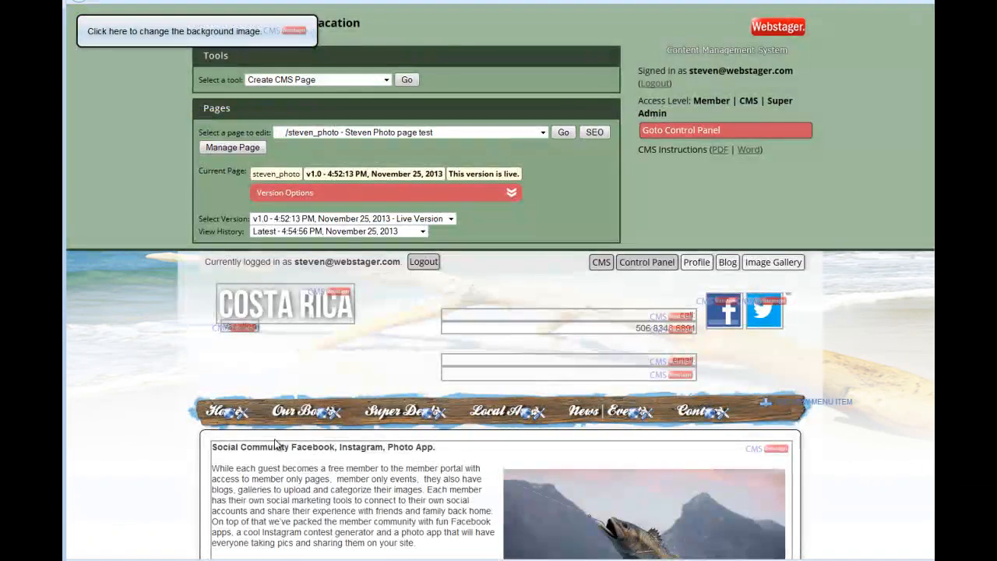
# Review the saved photo page's text and image layout in both the public and CMS editing views.
pyautogui.scroll(-2, 303, 236)
pyautogui.scroll(2, 298, 28)
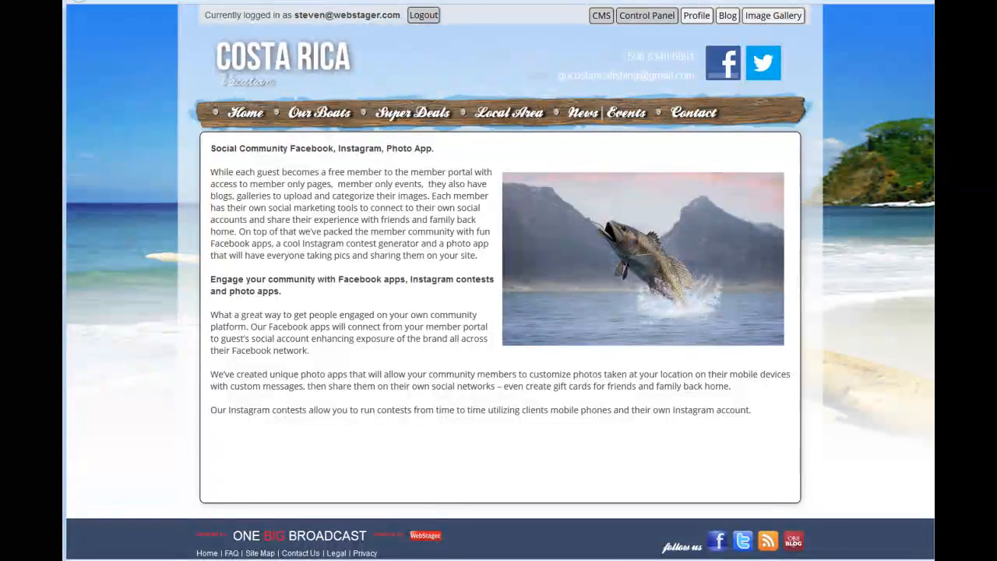
pyautogui.scroll(-1, 552, 441)
pyautogui.scroll(-1, 553, 445)
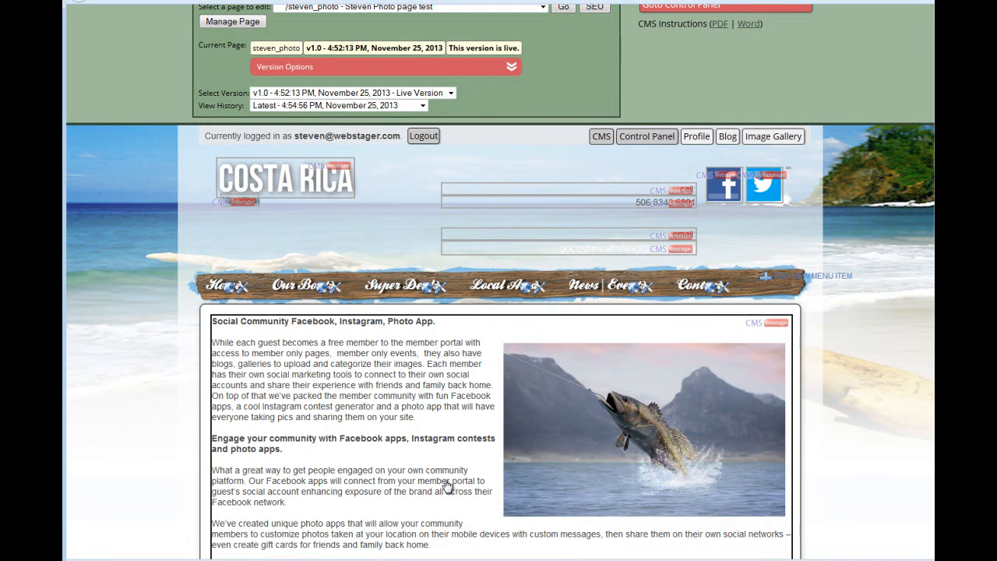
pyautogui.scroll(-3, 446, 485)
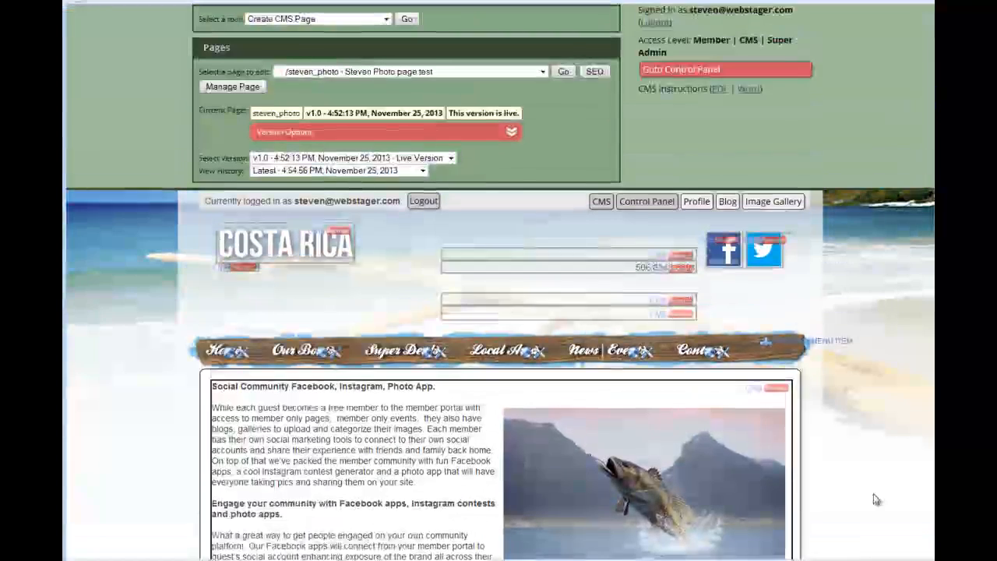